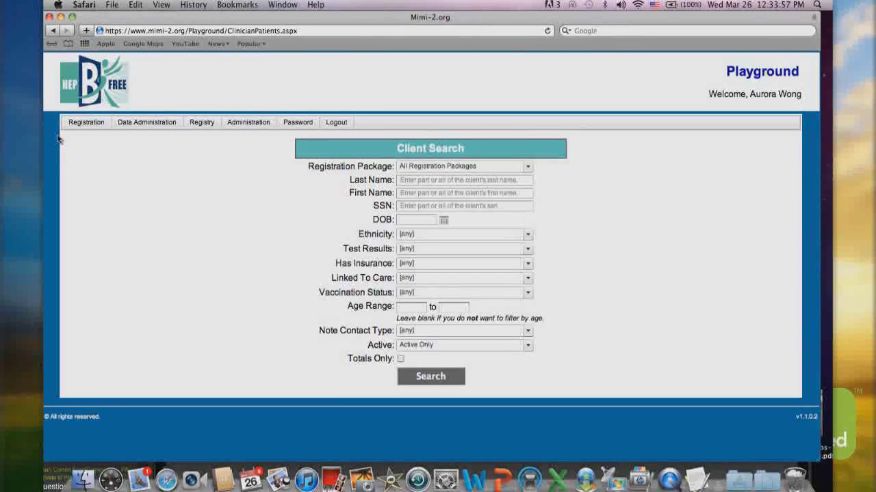
Start a HepBUnited Test Registration Pkg registration, agreeing to its terms and conditions
{"action": "left_click", "coordinate": [87, 125]}
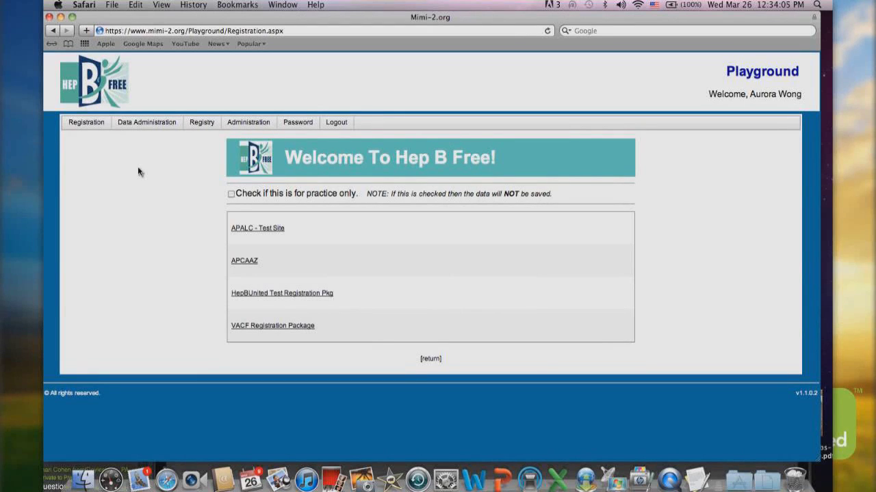
{"action": "left_click", "coordinate": [247, 294]}
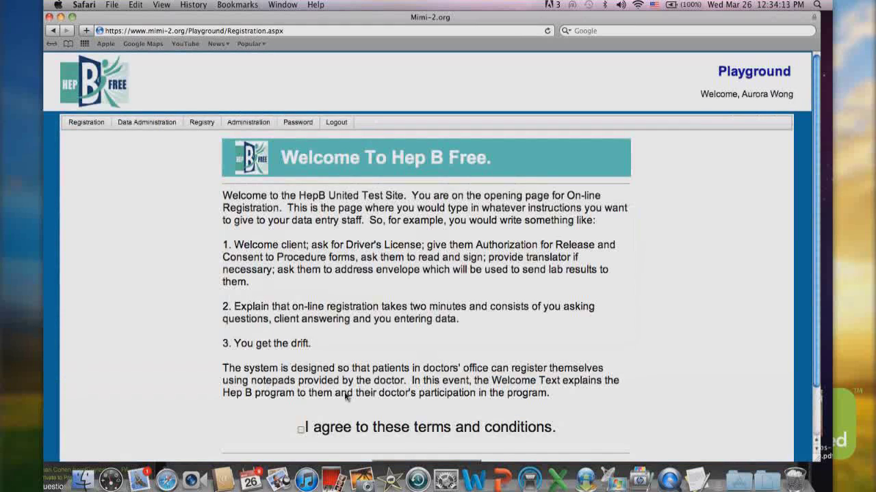
{"action": "left_click", "coordinate": [300, 430]}
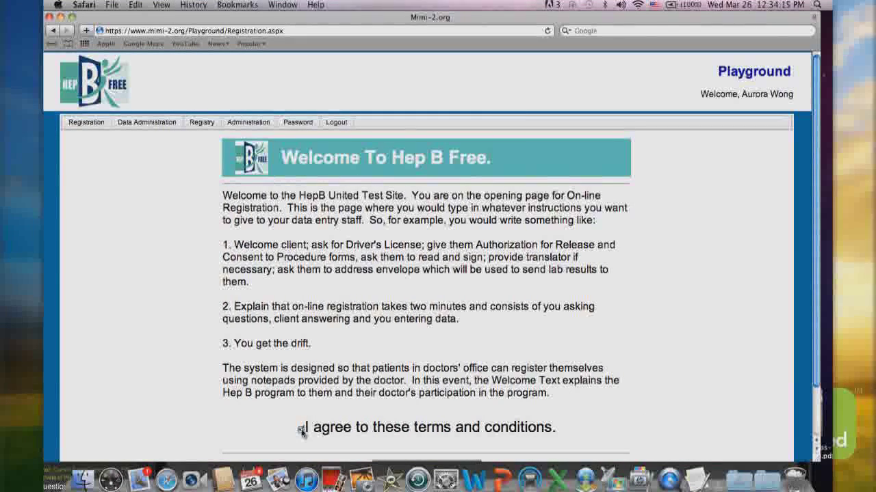
{"action": "scroll", "coordinate": [302, 430], "scroll_direction": "down", "scroll_amount": 2}
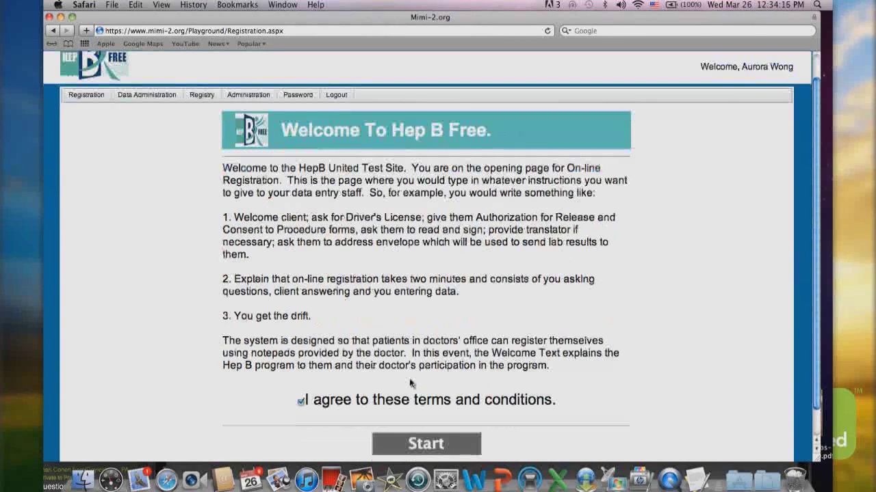
{"action": "scroll", "coordinate": [411, 384], "scroll_direction": "down", "scroll_amount": 2}
{"action": "left_click", "coordinate": [419, 416]}
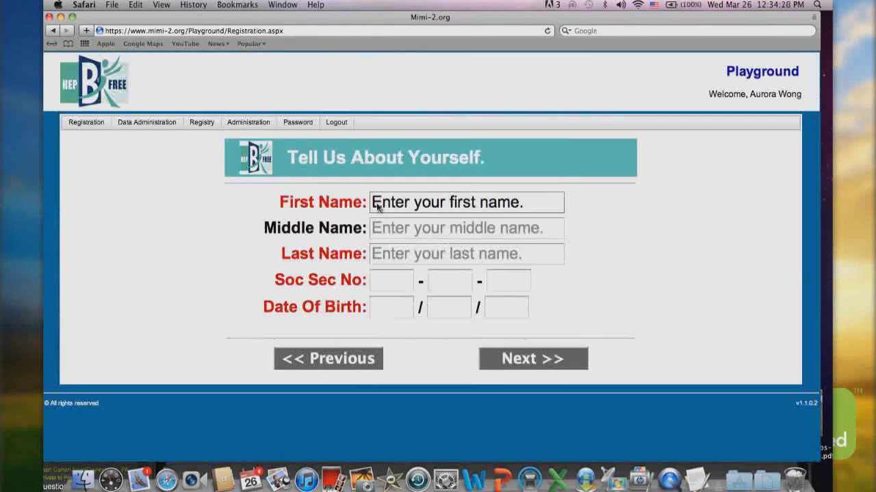
Fill in the client's first name, last name, SSN and birth date, then continue
{"action": "left_click", "coordinate": [377, 207]}
{"action": "type", "text": "HepB"}
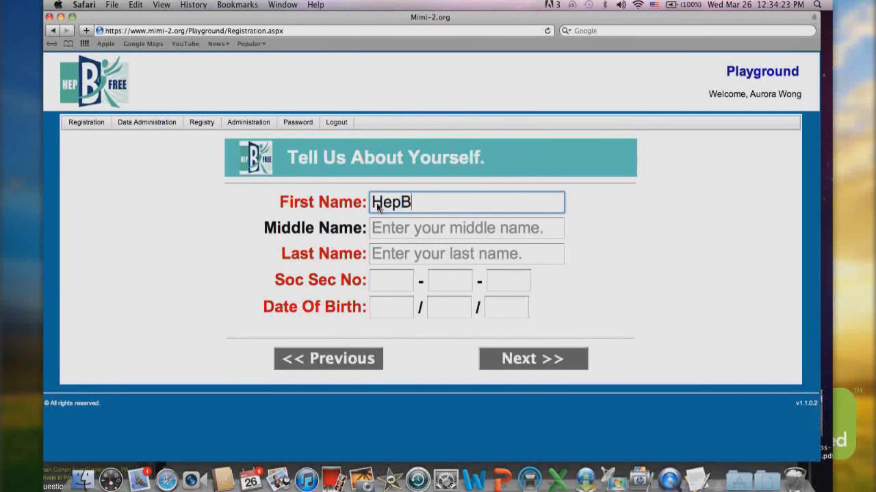
{"action": "type", "text": "United C"}
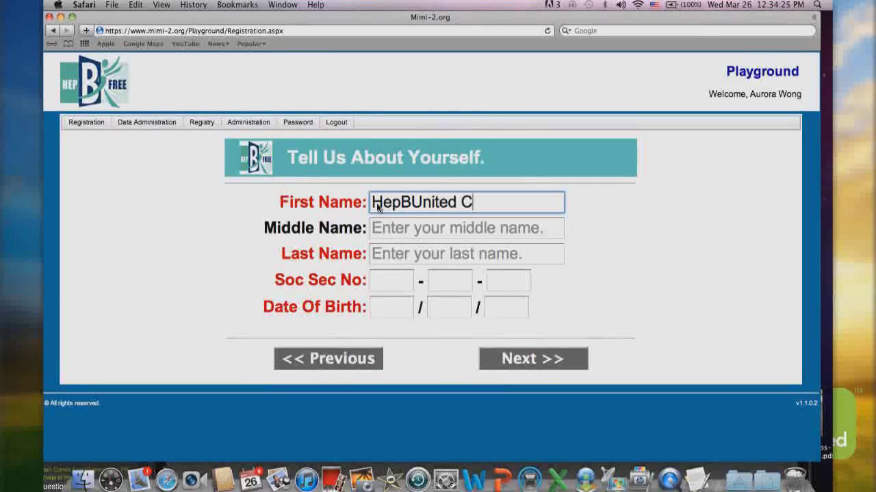
{"action": "left_click", "coordinate": [381, 256]}
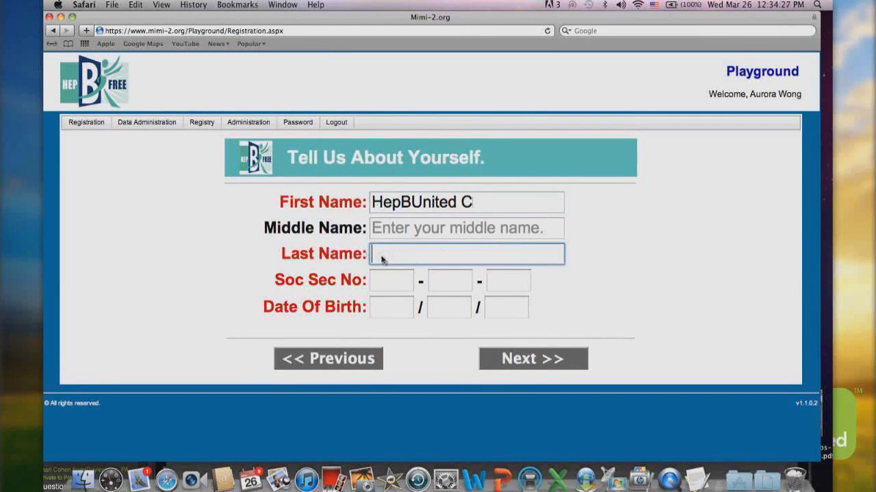
{"action": "type", "text": "C"}
{"action": "left_click", "coordinate": [399, 290]}
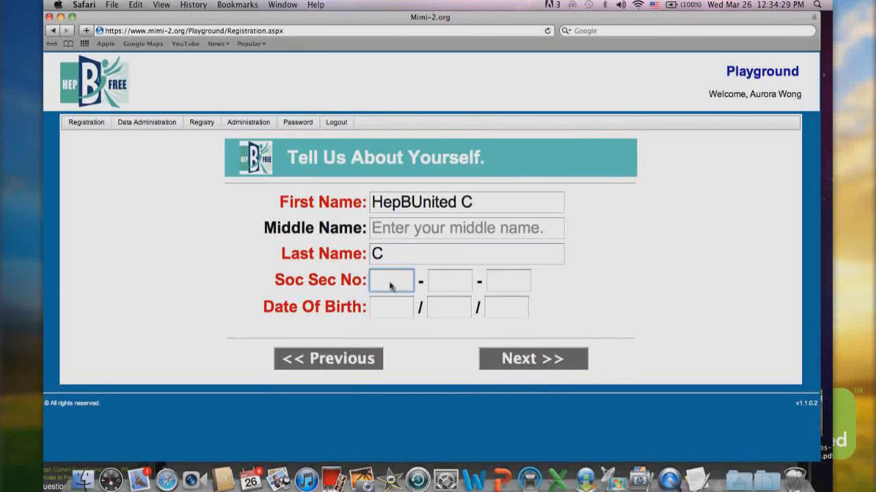
{"action": "type", "text": "11111"}
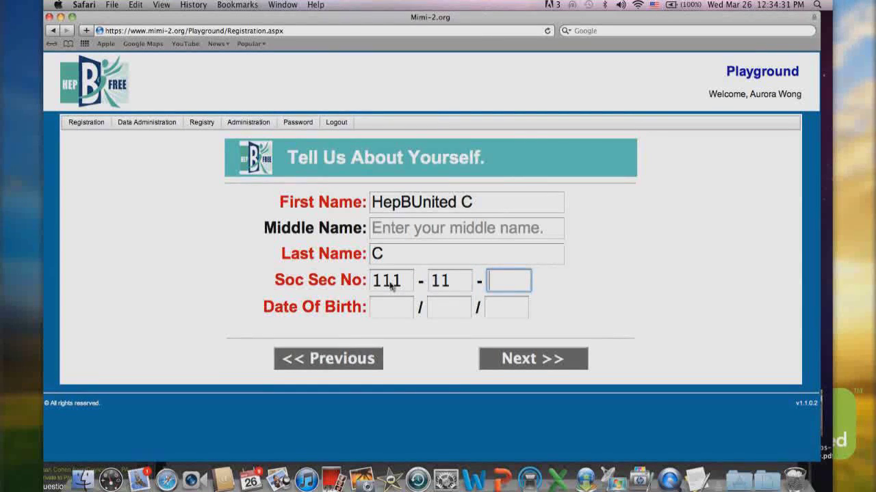
{"action": "type", "text": "11111"}
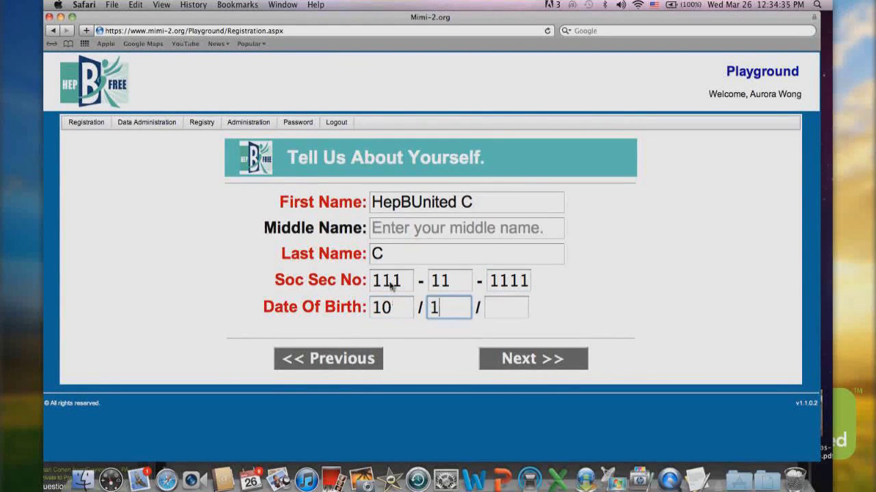
{"action": "type", "text": "010198"}
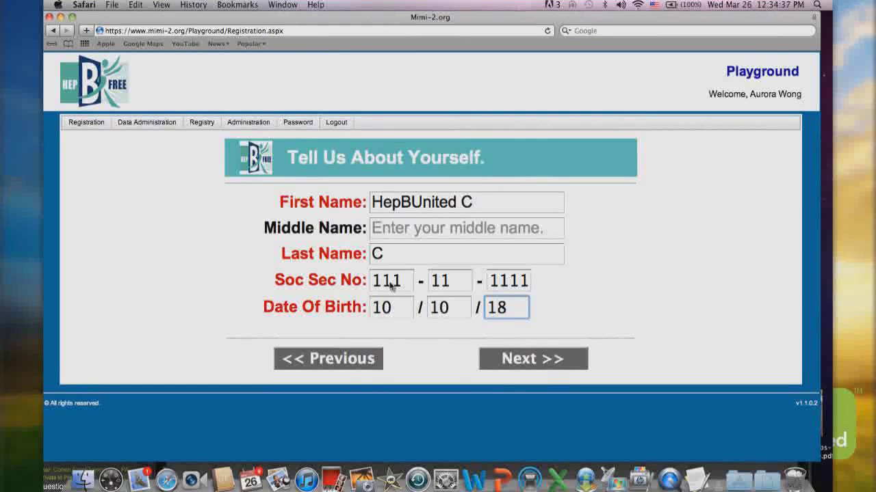
{"action": "type", "text": "0"}
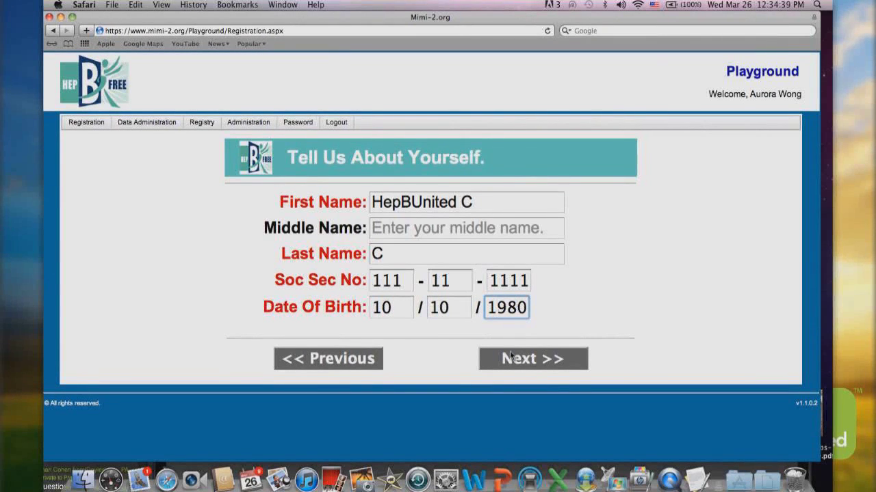
{"action": "left_click", "coordinate": [510, 357]}
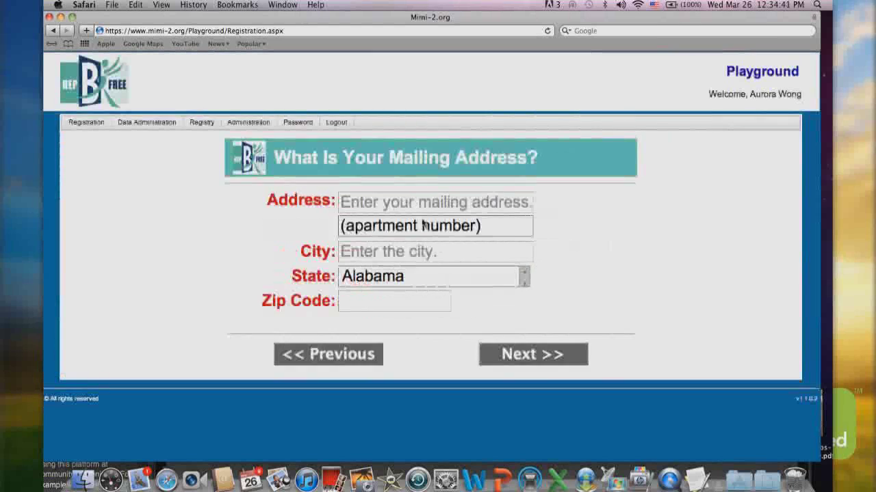
Enter the client's street address, city and zip code and continue
{"action": "left_click", "coordinate": [363, 205]}
{"action": "type", "text": "a"}
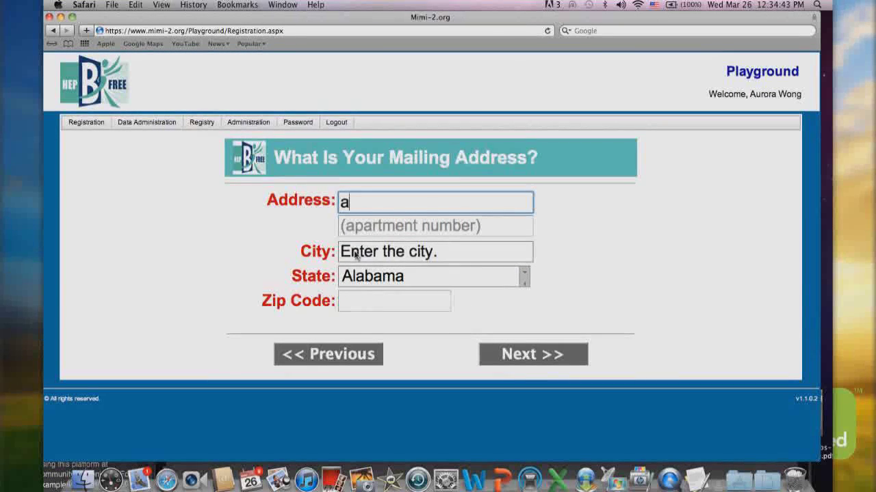
{"action": "left_click", "coordinate": [355, 253]}
{"action": "type", "text": "a"}
{"action": "left_click", "coordinate": [354, 301]}
{"action": "type", "text": "8"}
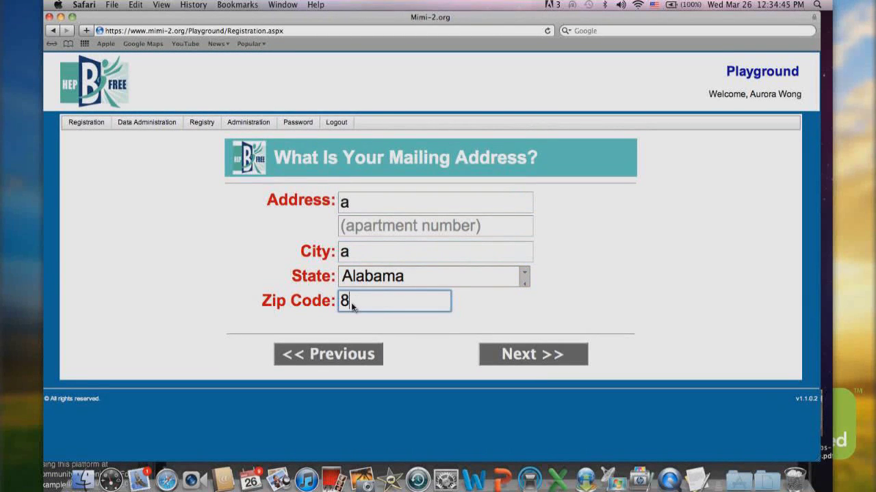
{"action": "type", "text": "9113"}
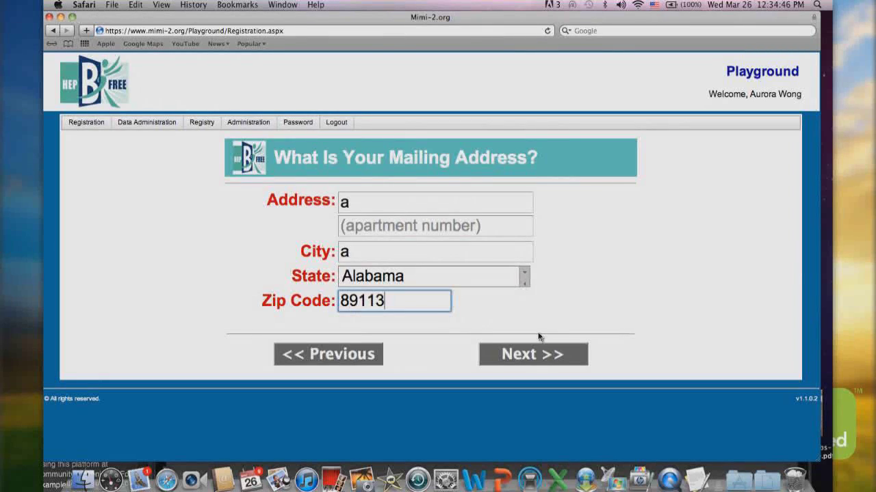
{"action": "left_click", "coordinate": [536, 354]}
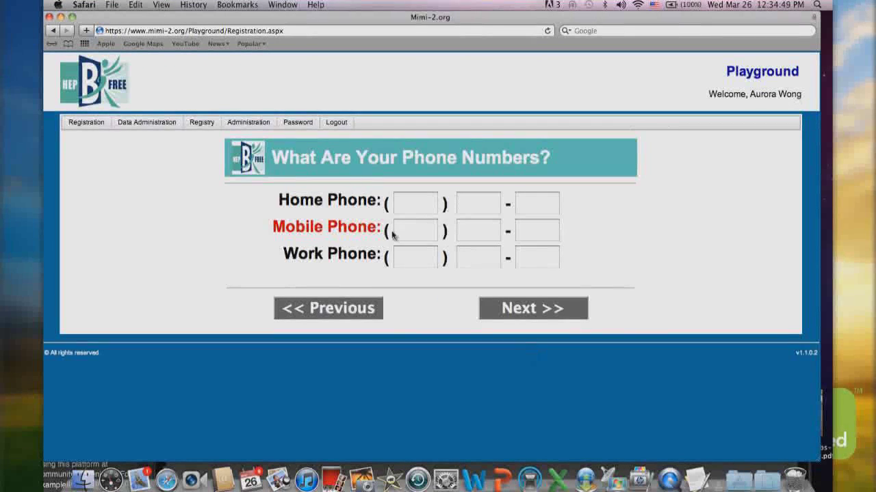
Enter the client's mobile phone number and proceed to the physician page
{"action": "left_click", "coordinate": [403, 234]}
{"action": "type", "text": "111"}
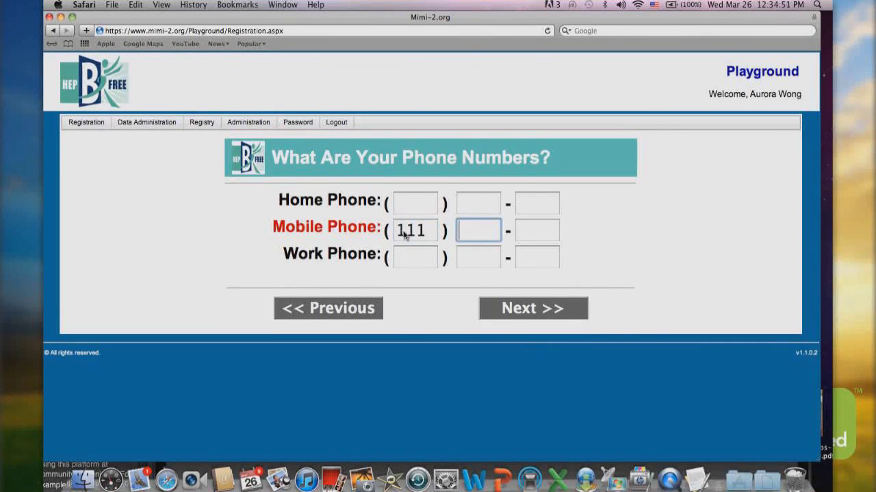
{"action": "type", "text": "1111111"}
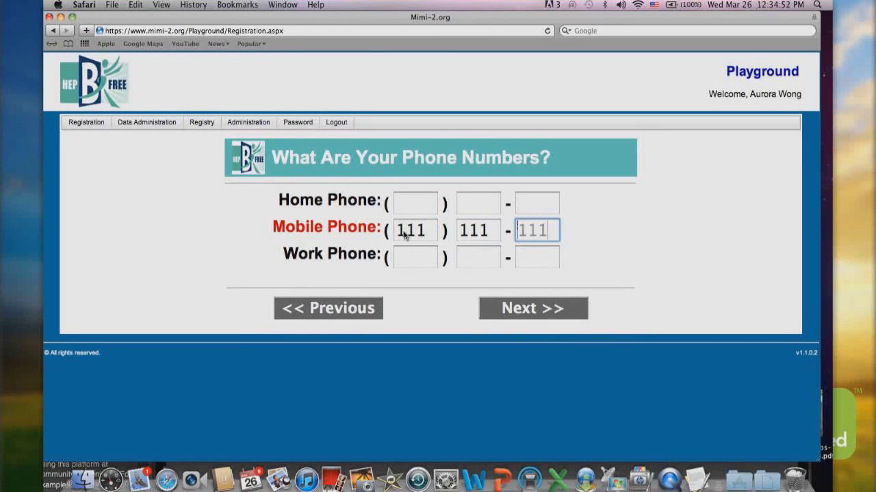
{"action": "left_click", "coordinate": [510, 311]}
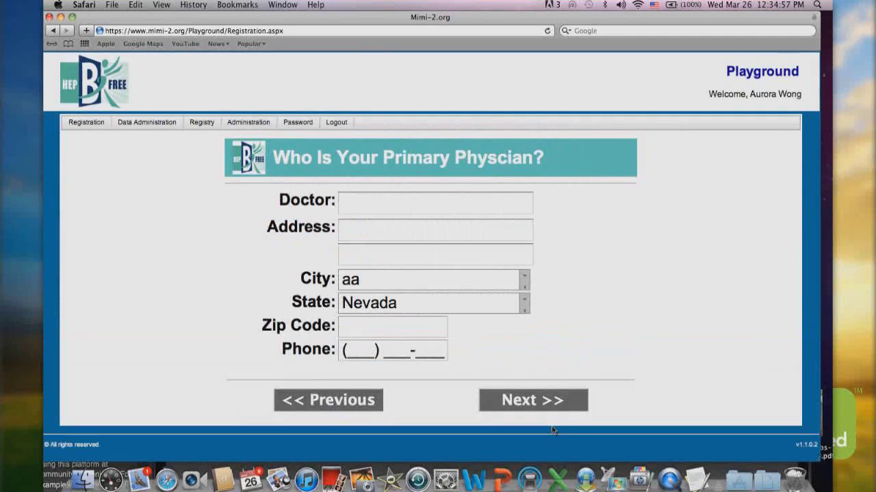
Skip the physician page; set Female, Divorced, Samoan, and English for spoken and reading language
{"action": "left_click", "coordinate": [527, 403]}
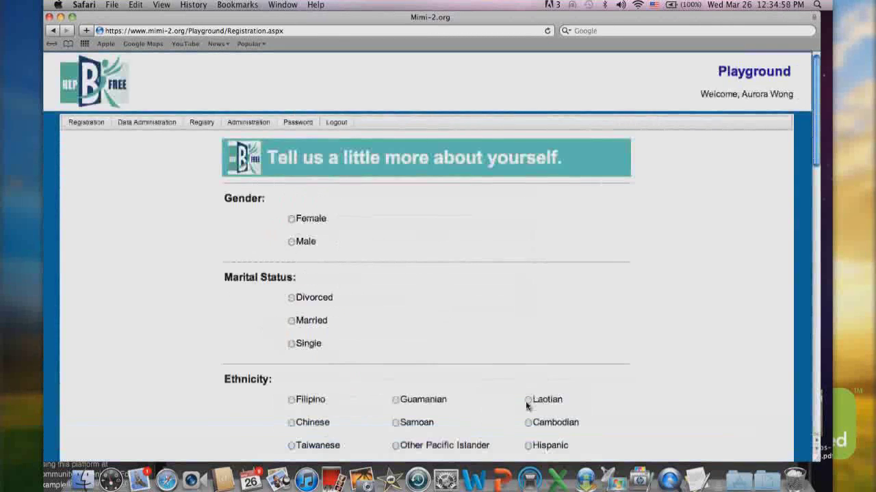
{"action": "left_click", "coordinate": [292, 219]}
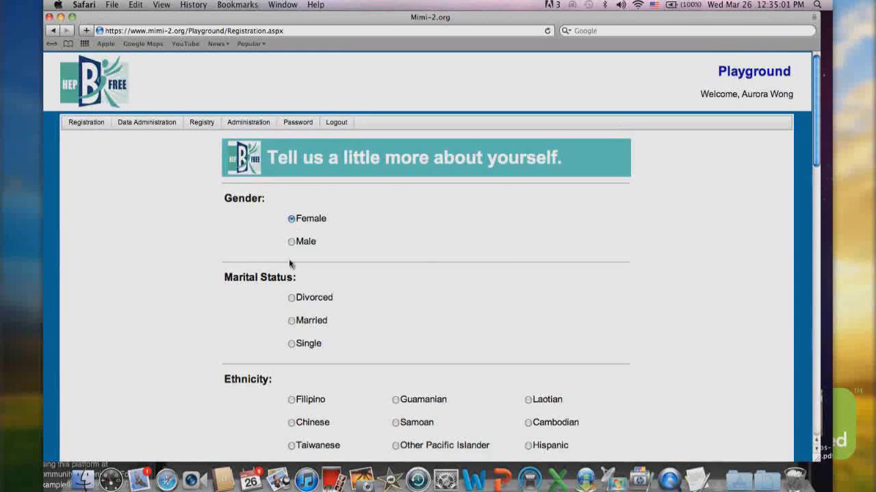
{"action": "left_click", "coordinate": [291, 299]}
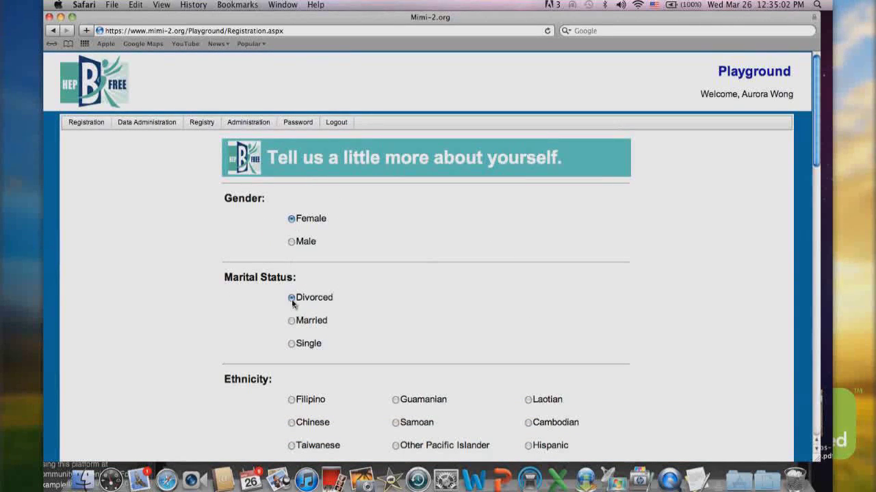
{"action": "left_click", "coordinate": [396, 424]}
{"action": "scroll", "coordinate": [396, 424], "scroll_direction": "down", "scroll_amount": 5}
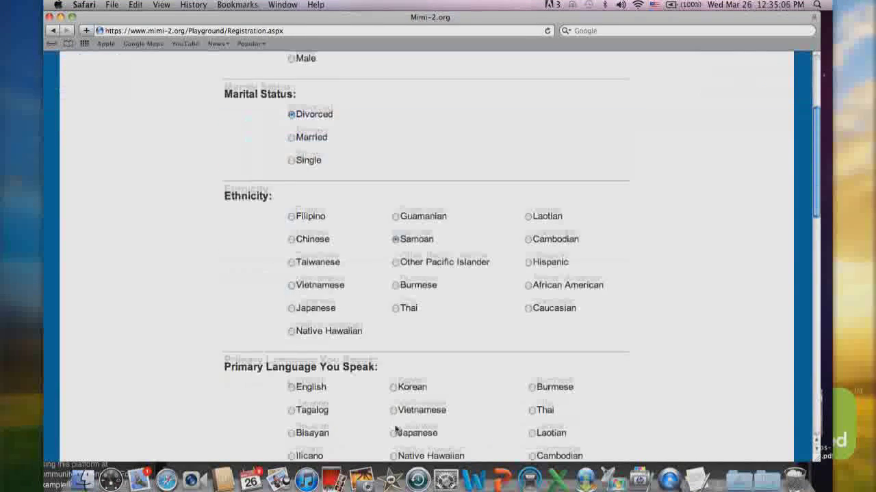
{"action": "left_click", "coordinate": [292, 381]}
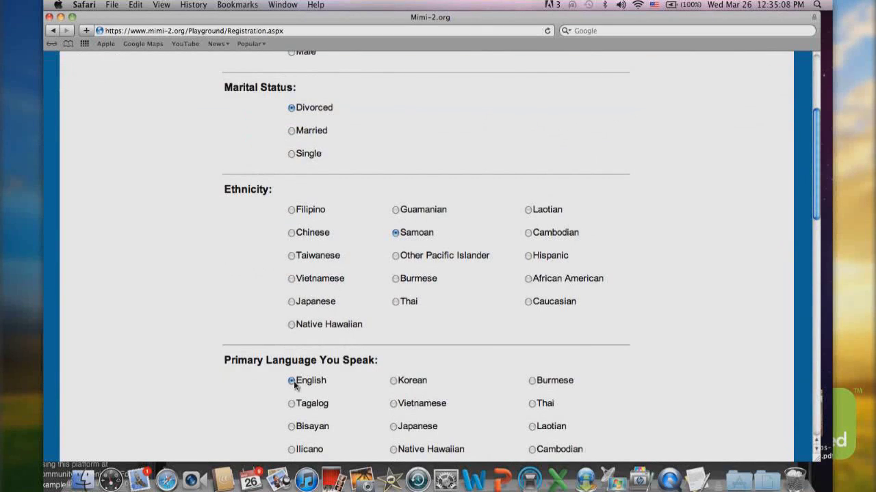
{"action": "scroll", "coordinate": [294, 381], "scroll_direction": "down", "scroll_amount": 5}
{"action": "left_click", "coordinate": [292, 349]}
Set mother's and father's birthplace to Samoa and own birthplace to Guam, then continue
{"action": "scroll", "coordinate": [295, 352], "scroll_direction": "down", "scroll_amount": 3}
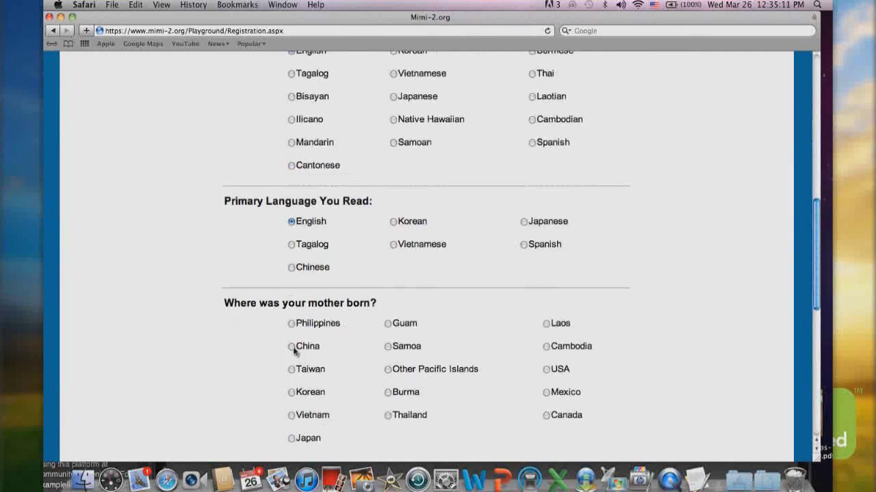
{"action": "scroll", "coordinate": [295, 352], "scroll_direction": "down", "scroll_amount": 2}
{"action": "left_click", "coordinate": [389, 303]}
{"action": "scroll", "coordinate": [390, 308], "scroll_direction": "down", "scroll_amount": 1}
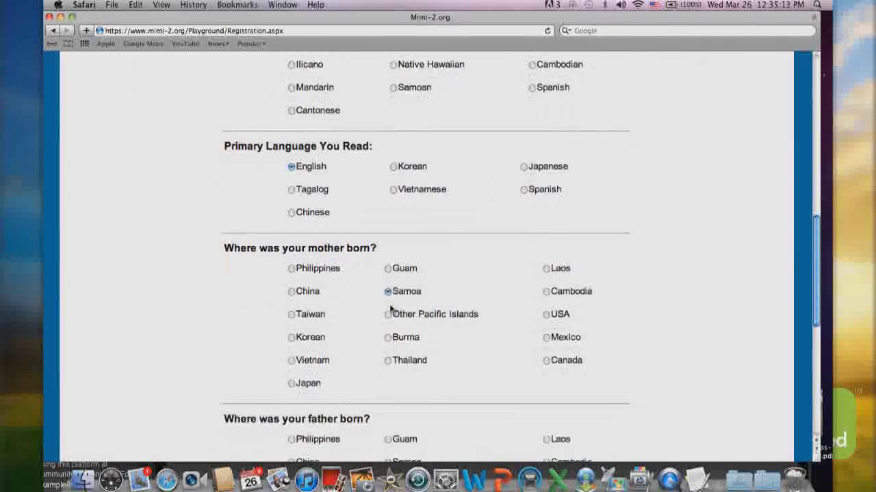
{"action": "scroll", "coordinate": [391, 308], "scroll_direction": "down", "scroll_amount": 3}
{"action": "left_click", "coordinate": [389, 327]}
{"action": "scroll", "coordinate": [389, 331], "scroll_direction": "down", "scroll_amount": 1}
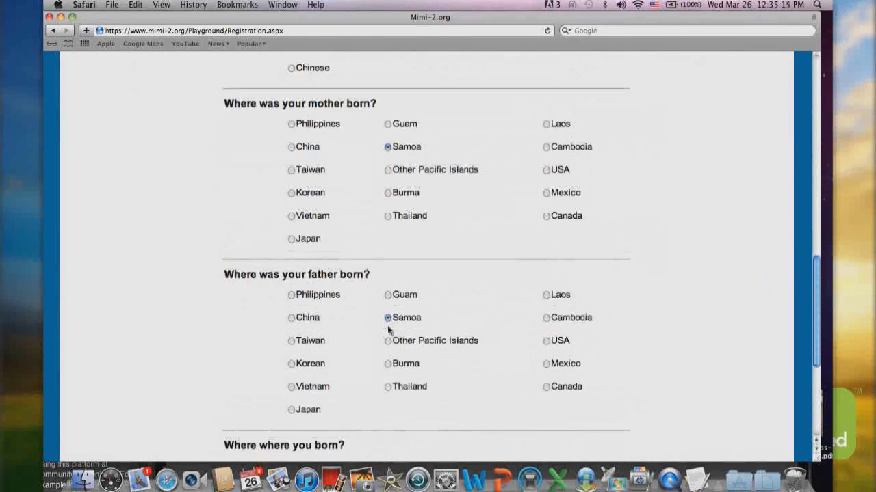
{"action": "scroll", "coordinate": [388, 330], "scroll_direction": "down", "scroll_amount": 3}
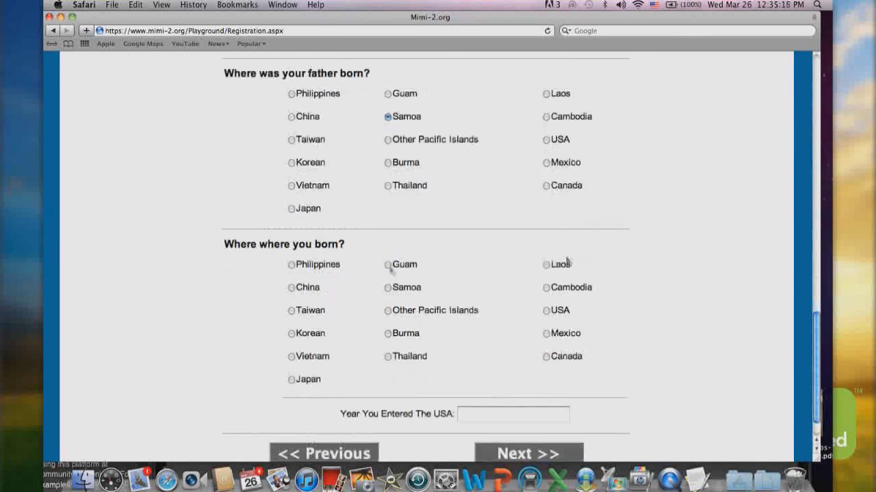
{"action": "left_click", "coordinate": [388, 265]}
{"action": "scroll", "coordinate": [479, 253], "scroll_direction": "down", "scroll_amount": 2}
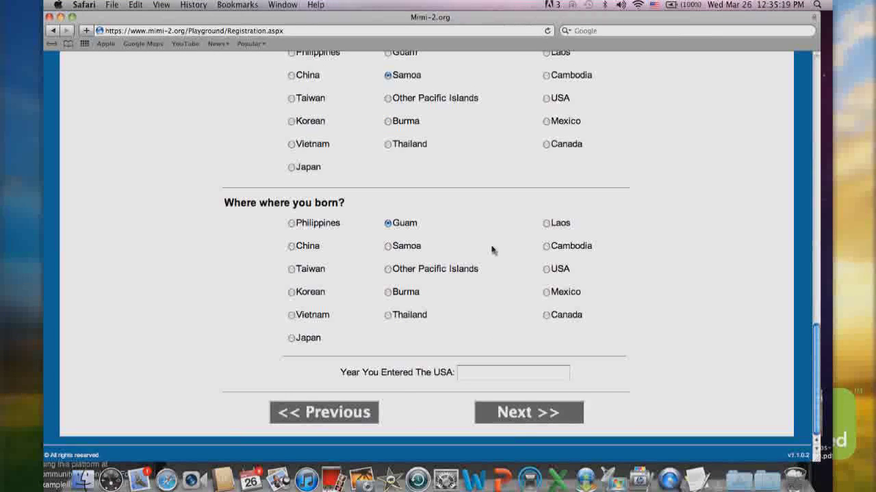
{"action": "left_click", "coordinate": [508, 414]}
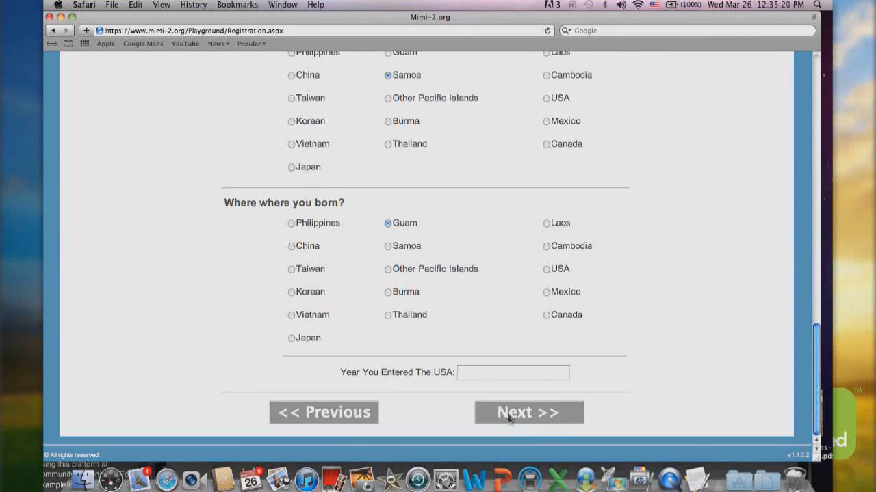
Answer No to pregnancy, 2 in household, and Don't Remember for hepatitis B vaccination
{"action": "scroll", "coordinate": [508, 417], "scroll_direction": "up", "scroll_amount": 10}
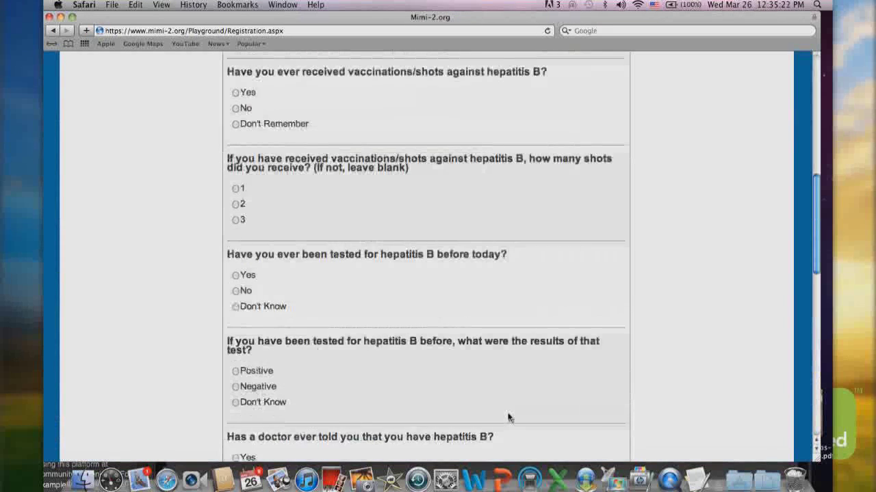
{"action": "scroll", "coordinate": [401, 278], "scroll_direction": "up", "scroll_amount": 15}
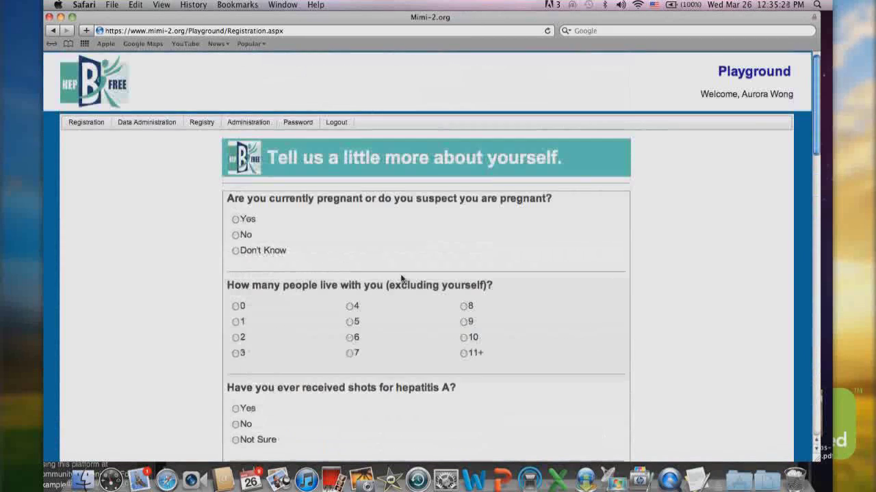
{"action": "left_click", "coordinate": [236, 236]}
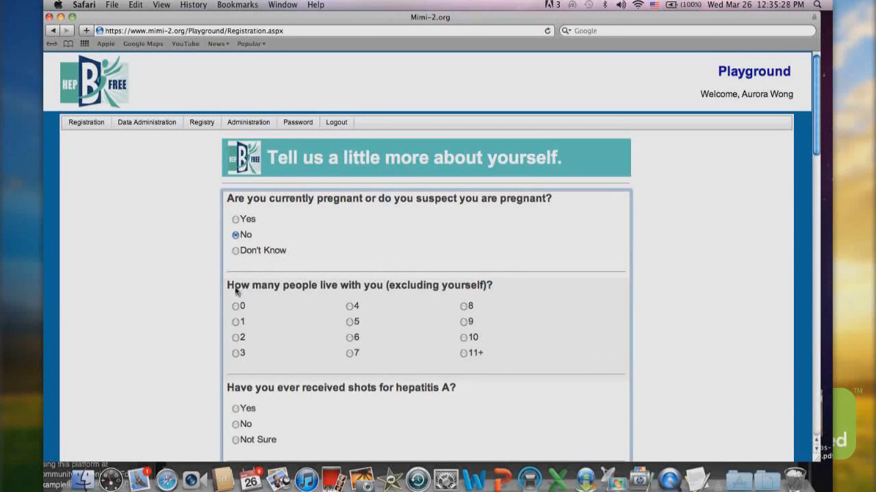
{"action": "left_click", "coordinate": [235, 340]}
{"action": "scroll", "coordinate": [236, 345], "scroll_direction": "down", "scroll_amount": 1}
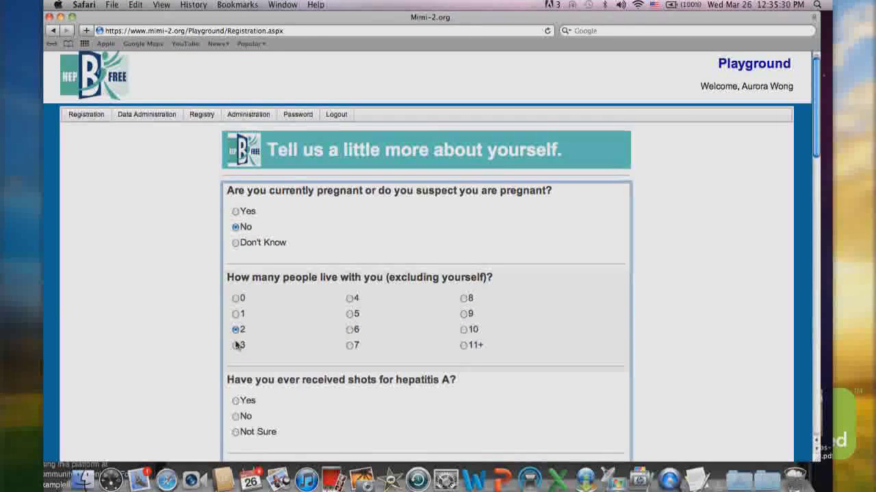
{"action": "scroll", "coordinate": [236, 346], "scroll_direction": "down", "scroll_amount": 5}
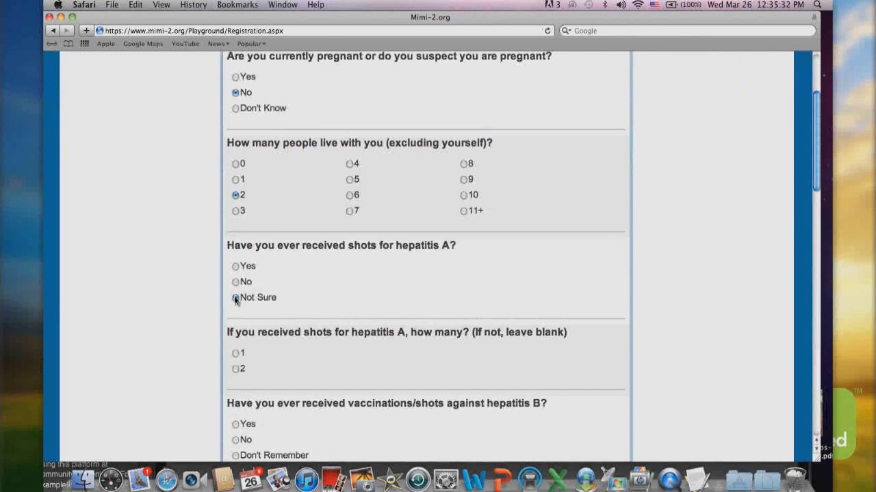
{"action": "scroll", "coordinate": [238, 335], "scroll_direction": "down", "scroll_amount": 4}
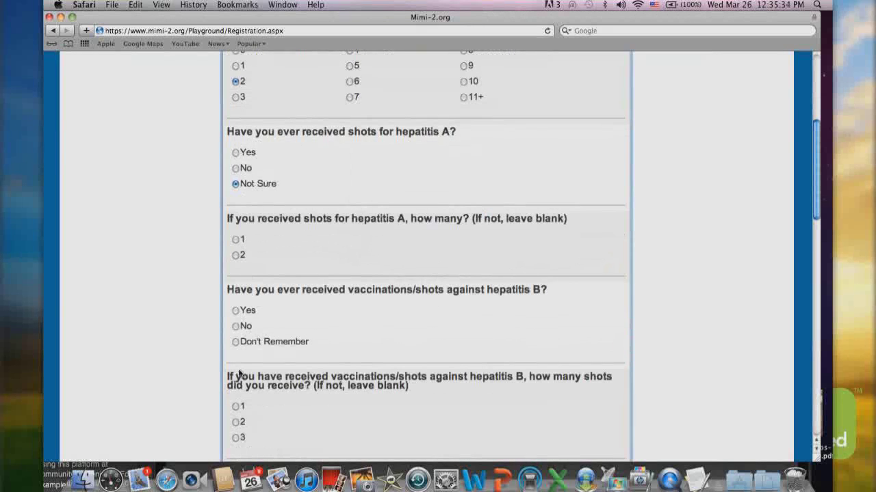
{"action": "left_click", "coordinate": [235, 341]}
{"action": "scroll", "coordinate": [236, 315], "scroll_direction": "down", "scroll_amount": 5}
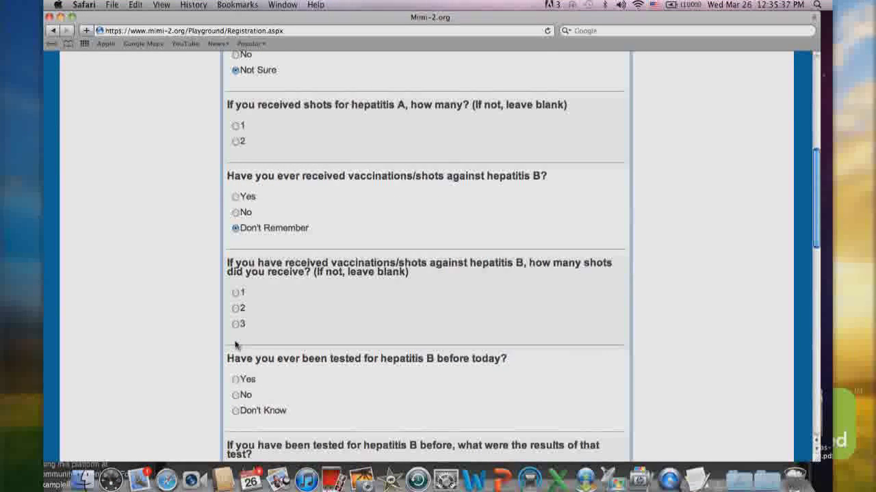
{"action": "scroll", "coordinate": [236, 345], "scroll_direction": "down", "scroll_amount": 2}
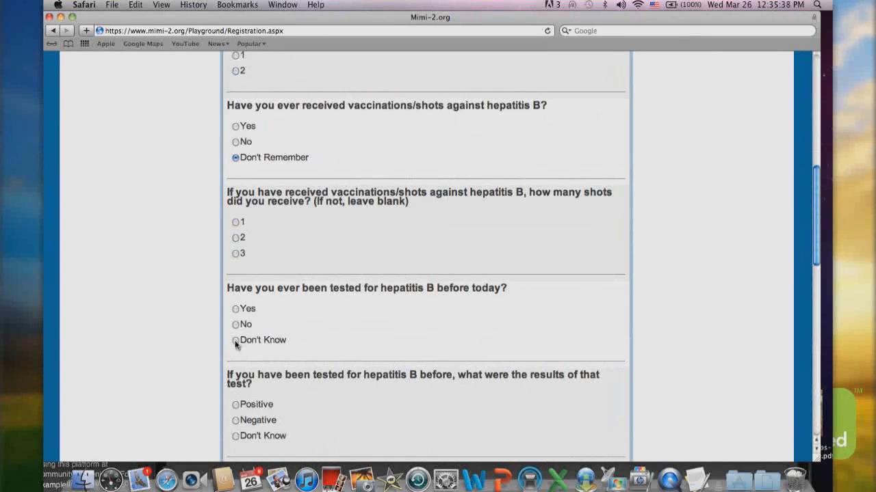
{"action": "scroll", "coordinate": [236, 344], "scroll_direction": "down", "scroll_amount": 1}
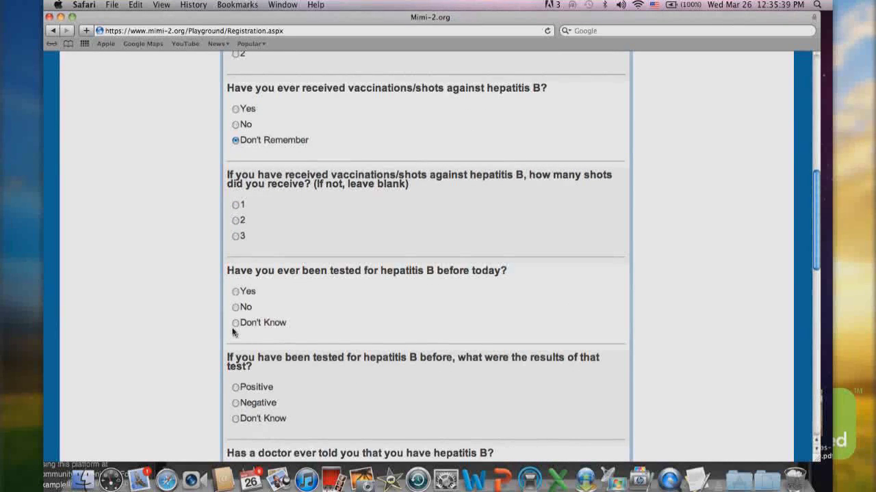
Answer Don't Know for prior testing and results, Not Sure for diagnosis, and Grandparent for family
{"action": "left_click", "coordinate": [235, 324]}
{"action": "scroll", "coordinate": [236, 327], "scroll_direction": "down", "scroll_amount": 3}
{"action": "left_click", "coordinate": [235, 326]}
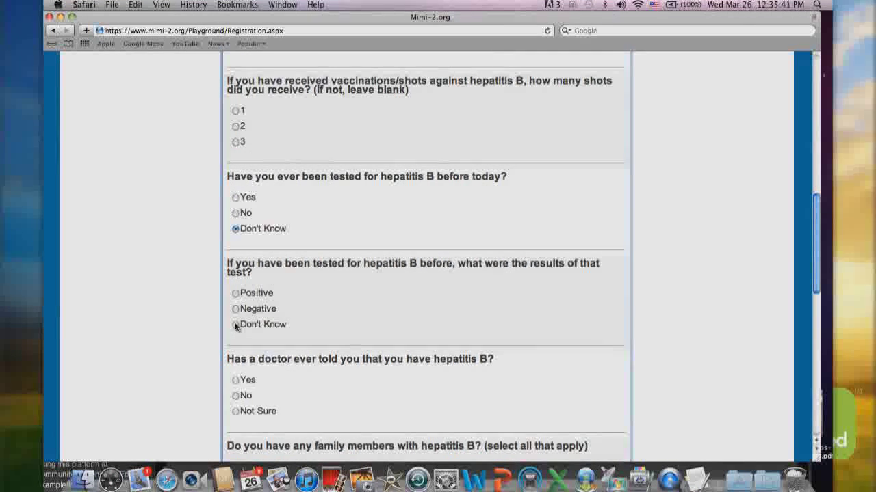
{"action": "scroll", "coordinate": [235, 327], "scroll_direction": "down", "scroll_amount": 3}
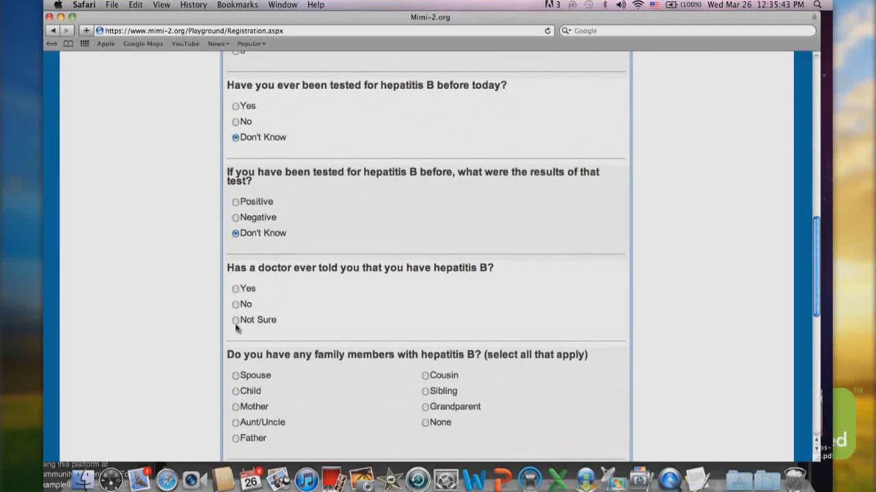
{"action": "left_click", "coordinate": [235, 321]}
{"action": "scroll", "coordinate": [236, 329], "scroll_direction": "down", "scroll_amount": 4}
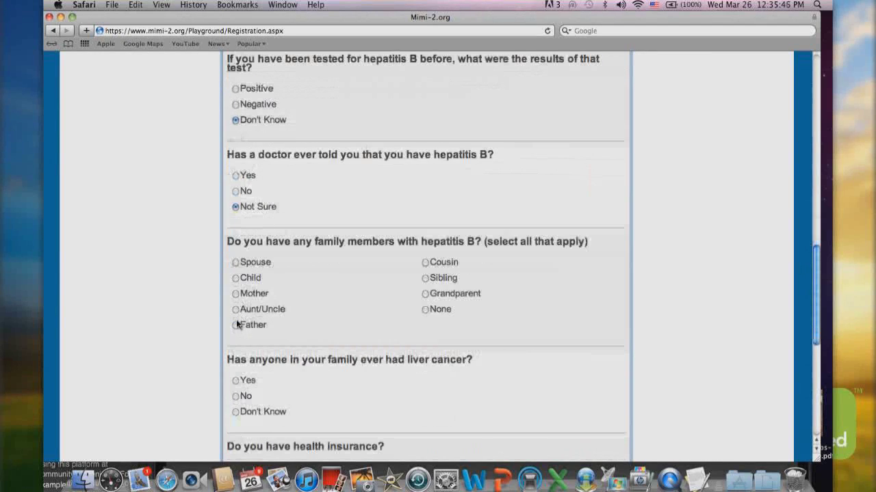
{"action": "left_click", "coordinate": [426, 290]}
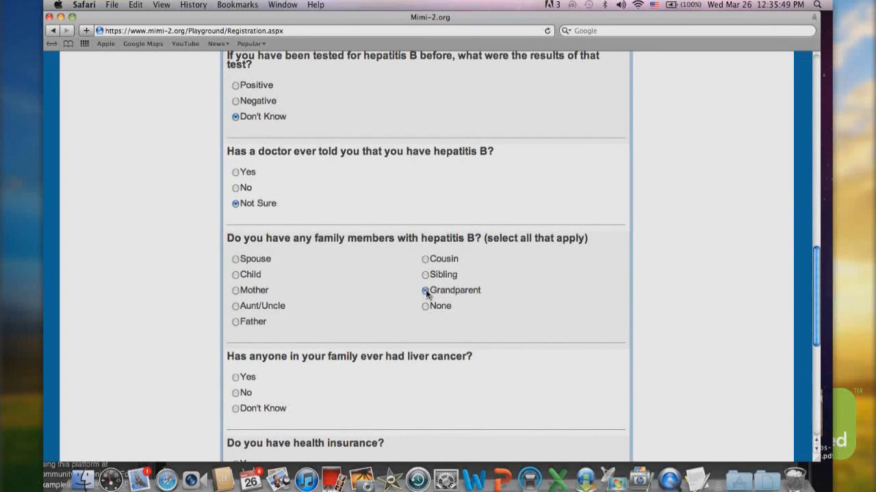
{"action": "scroll", "coordinate": [403, 294], "scroll_direction": "down", "scroll_amount": 1}
{"action": "scroll", "coordinate": [395, 296], "scroll_direction": "down", "scroll_amount": 4}
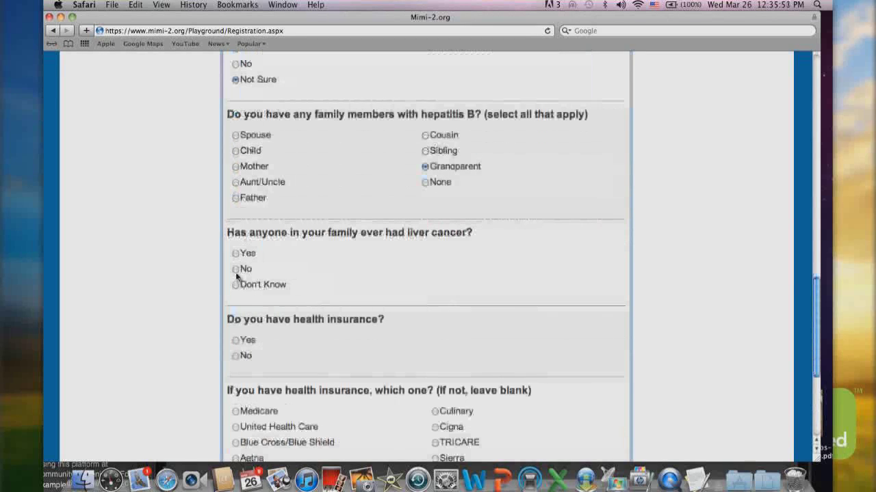
Set family liver cancer to Yes, health insurance and medical provider to No, and submit
{"action": "left_click", "coordinate": [236, 284]}
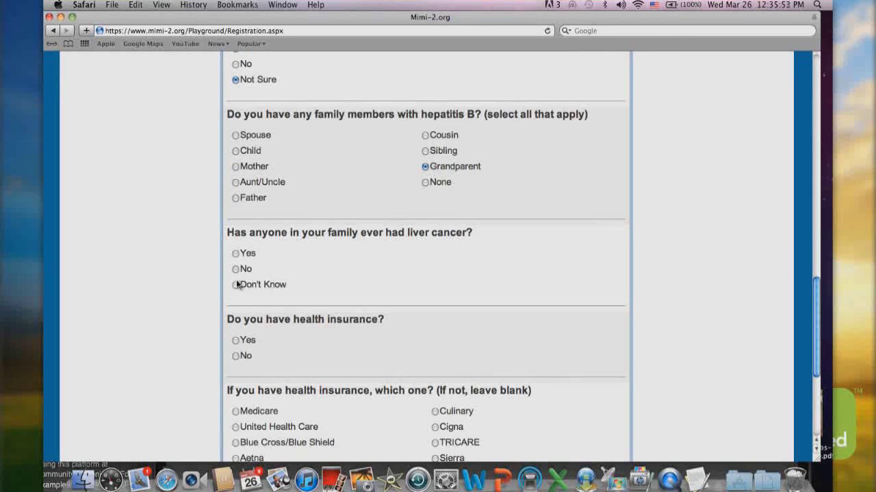
{"action": "left_click", "coordinate": [236, 254]}
{"action": "left_click", "coordinate": [236, 356]}
{"action": "scroll", "coordinate": [237, 357], "scroll_direction": "down", "scroll_amount": 7}
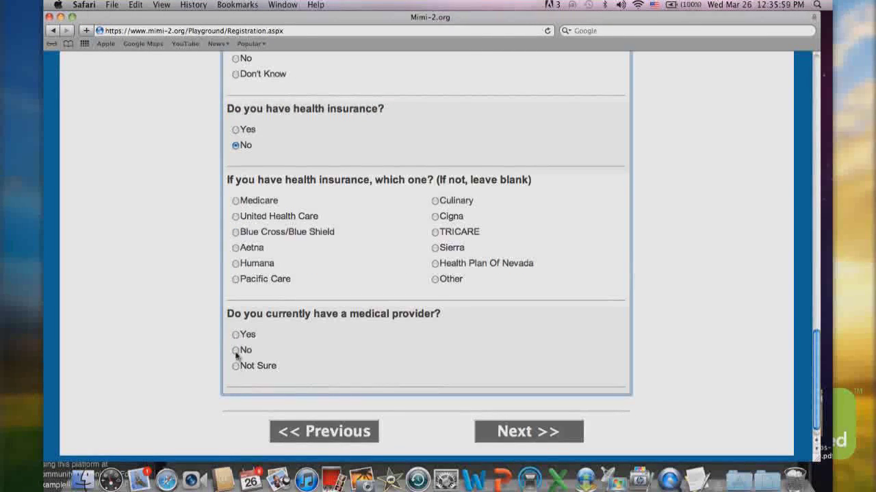
{"action": "left_click", "coordinate": [236, 352]}
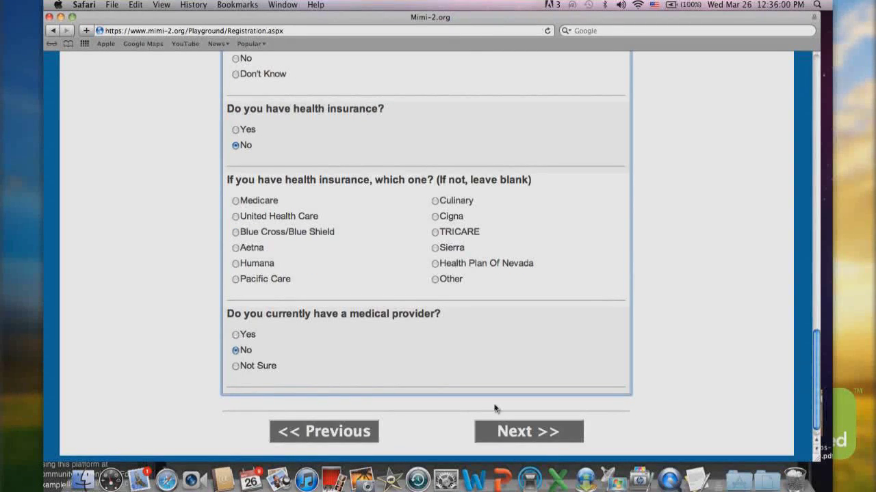
{"action": "left_click", "coordinate": [523, 432]}
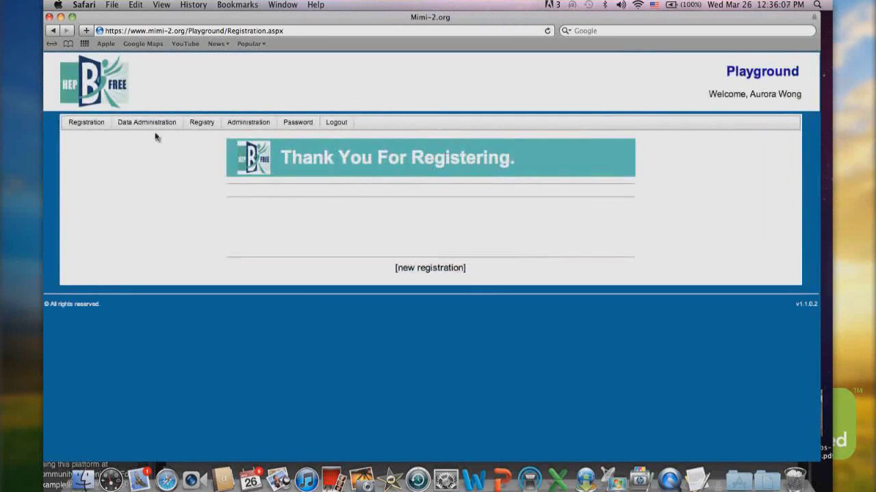
Search clients under HepBUnited Test Registration Pkg, finding 5, then start a new search
{"action": "mouse_move", "coordinate": [152, 133]}
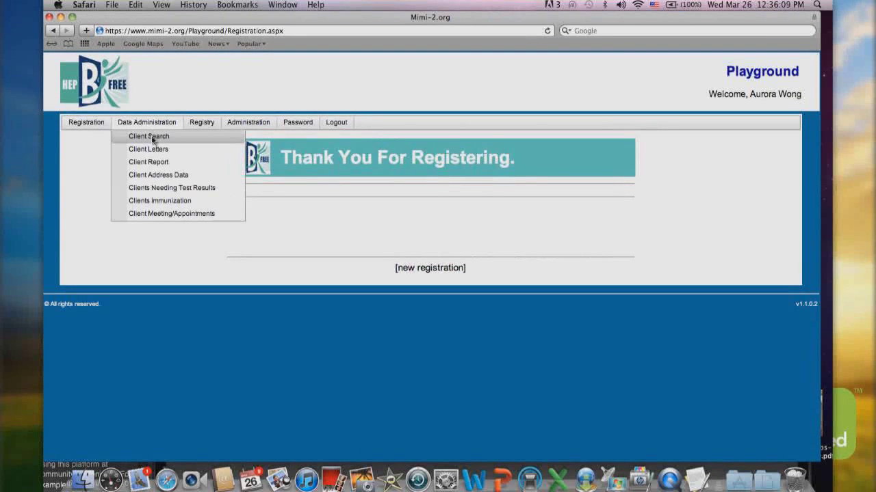
{"action": "left_click", "coordinate": [152, 139]}
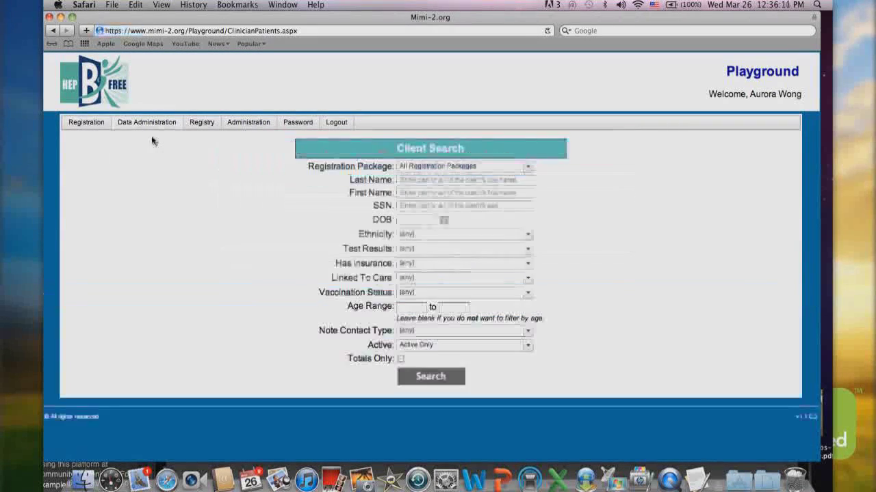
{"action": "left_click", "coordinate": [527, 167]}
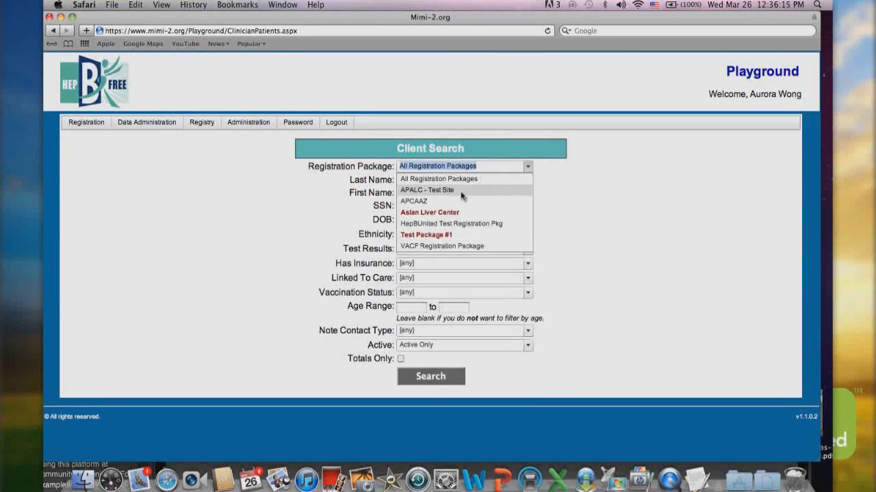
{"action": "left_click", "coordinate": [457, 224]}
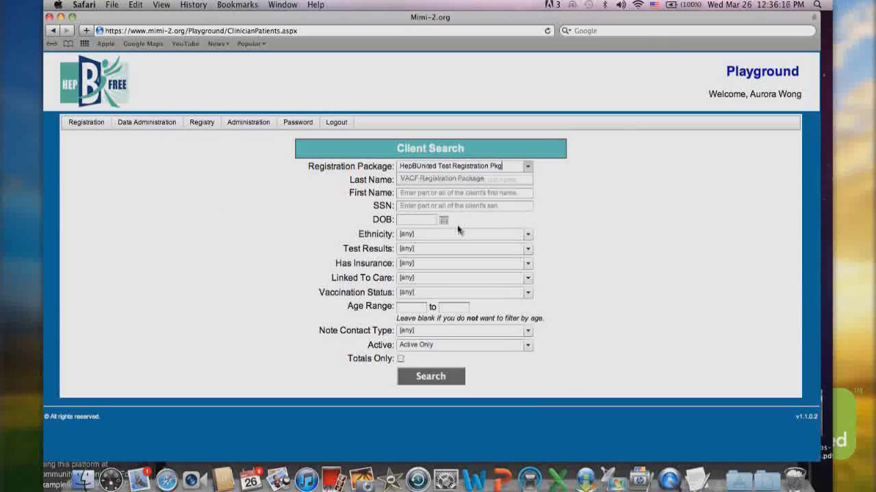
{"action": "left_click", "coordinate": [427, 378]}
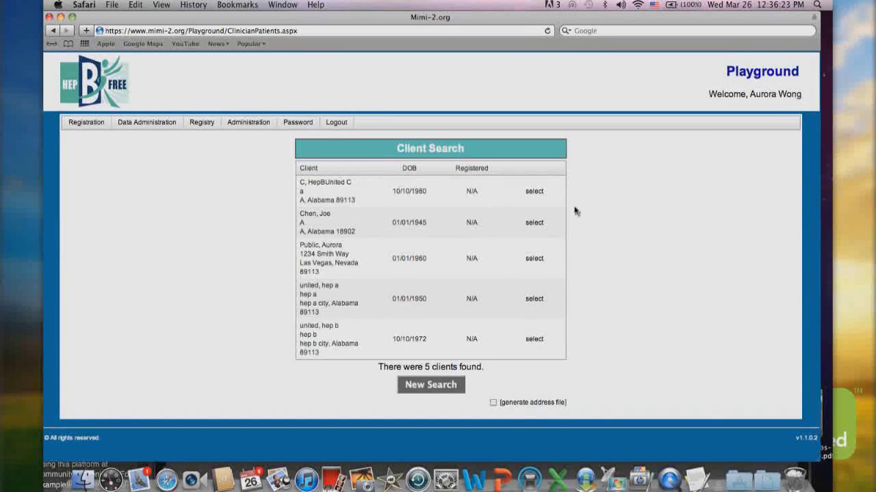
{"action": "left_click", "coordinate": [433, 387]}
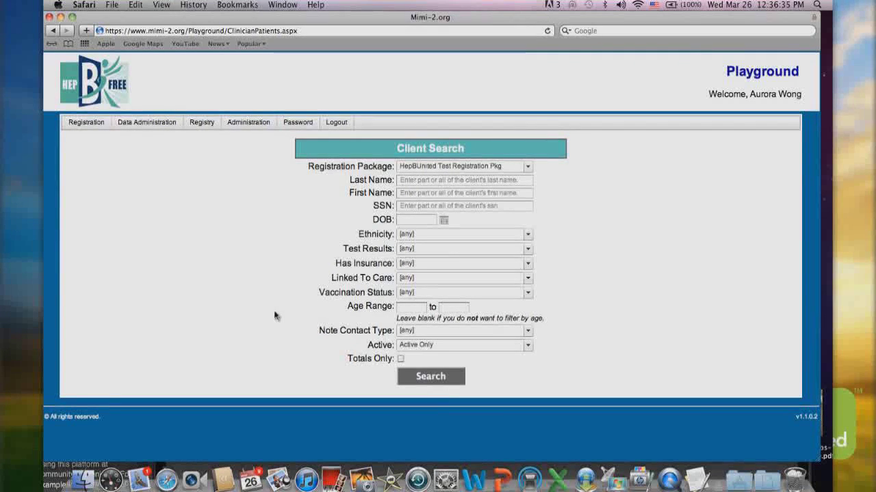
{"action": "mouse_move", "coordinate": [126, 120]}
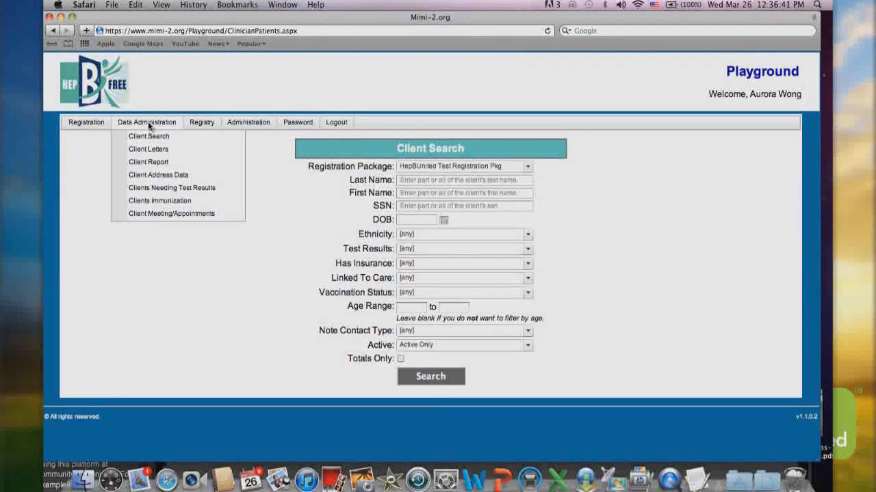
Filter the client statistics charts to HepBUnited Test Registration Pkg: 5 clients, 2 female, 3 male
{"action": "mouse_move", "coordinate": [197, 124]}
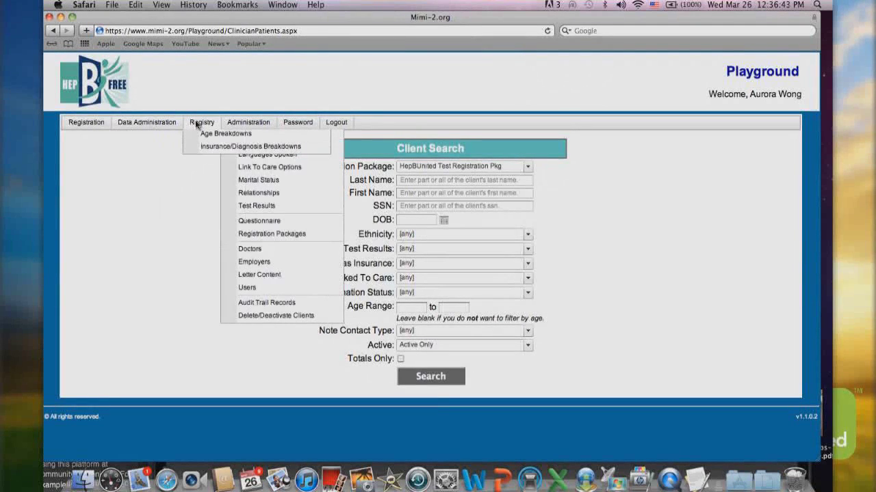
{"action": "left_click", "coordinate": [207, 140]}
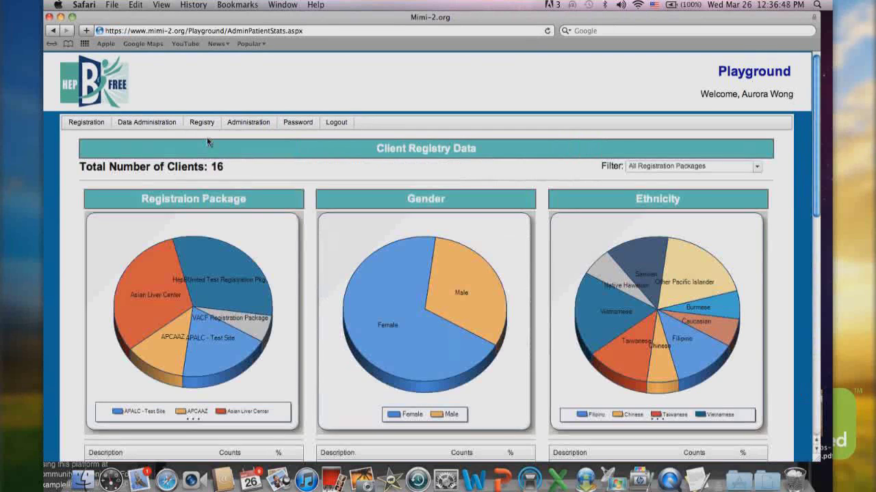
{"action": "left_click", "coordinate": [759, 169]}
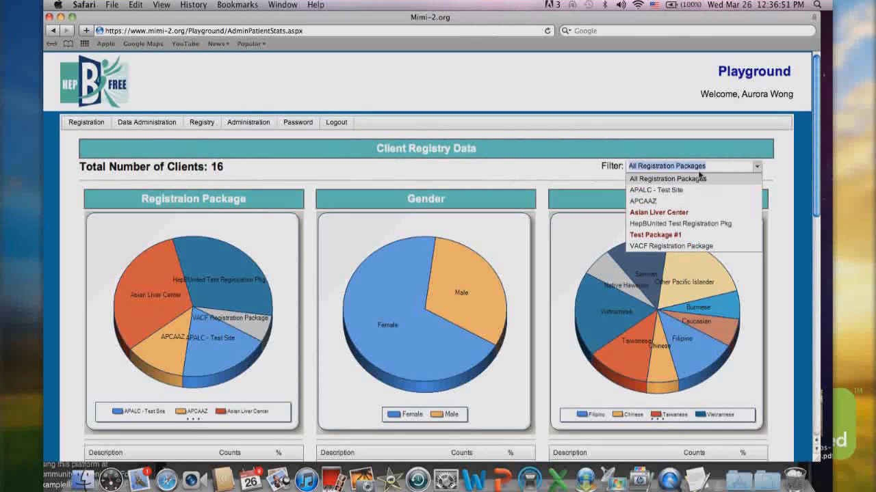
{"action": "left_click", "coordinate": [652, 226]}
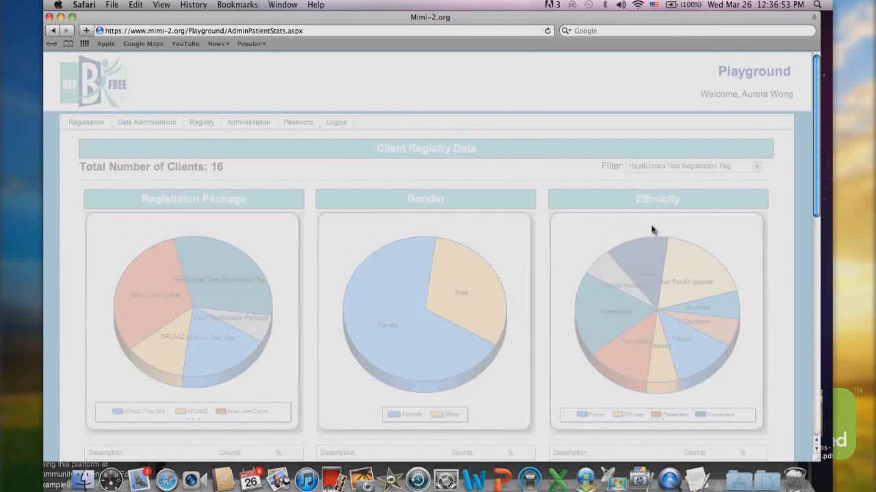
{"action": "scroll", "coordinate": [236, 238], "scroll_direction": "down", "scroll_amount": 3}
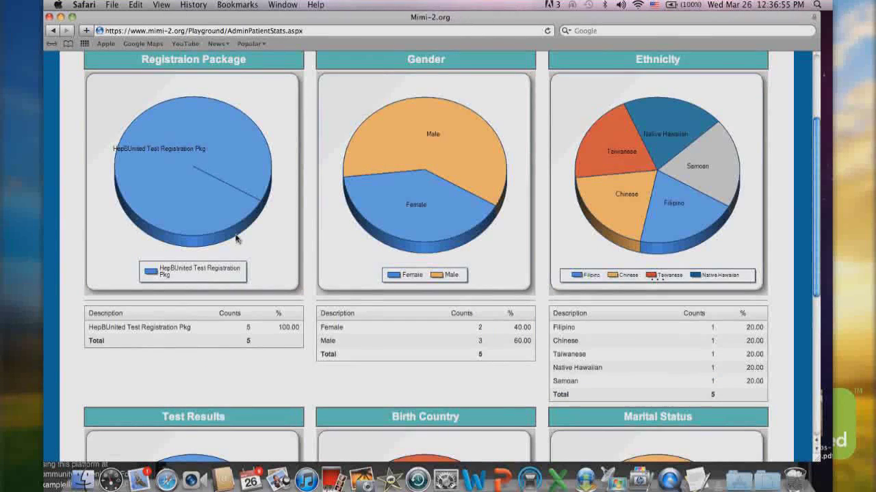
{"action": "scroll", "coordinate": [236, 239], "scroll_direction": "up", "scroll_amount": 2}
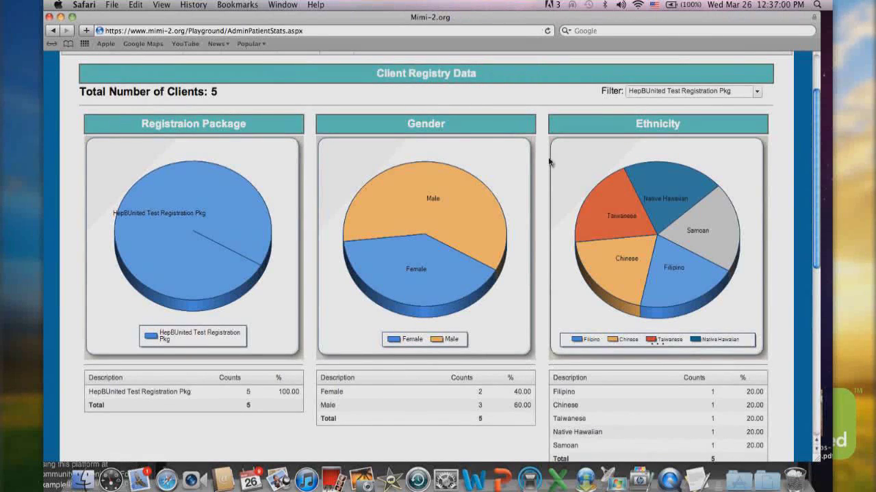
{"action": "scroll", "coordinate": [549, 161], "scroll_direction": "up", "scroll_amount": 2}
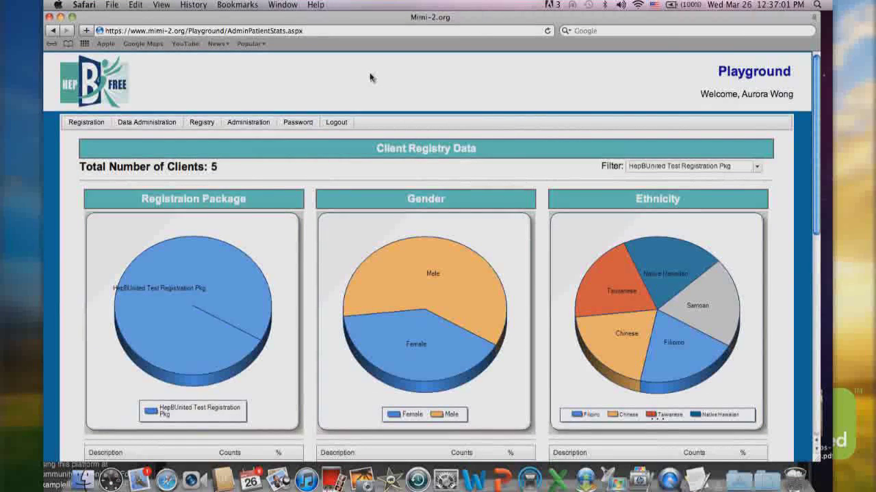
{"action": "mouse_move", "coordinate": [250, 125]}
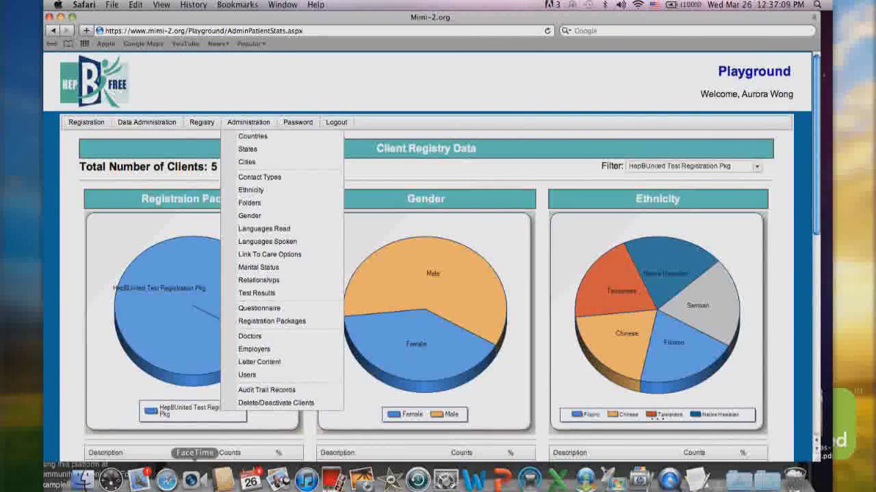
Open User Administration and browse the list of existing users without selecting one
{"action": "left_click", "coordinate": [252, 376]}
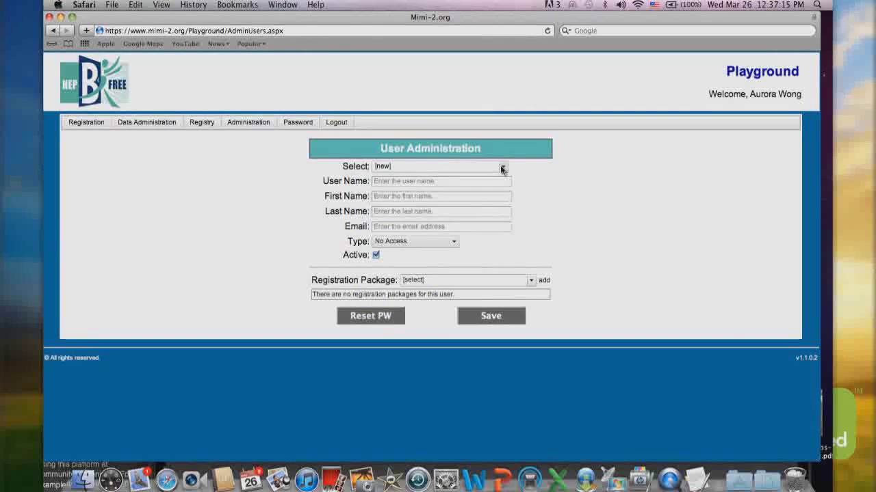
{"action": "left_click", "coordinate": [503, 168]}
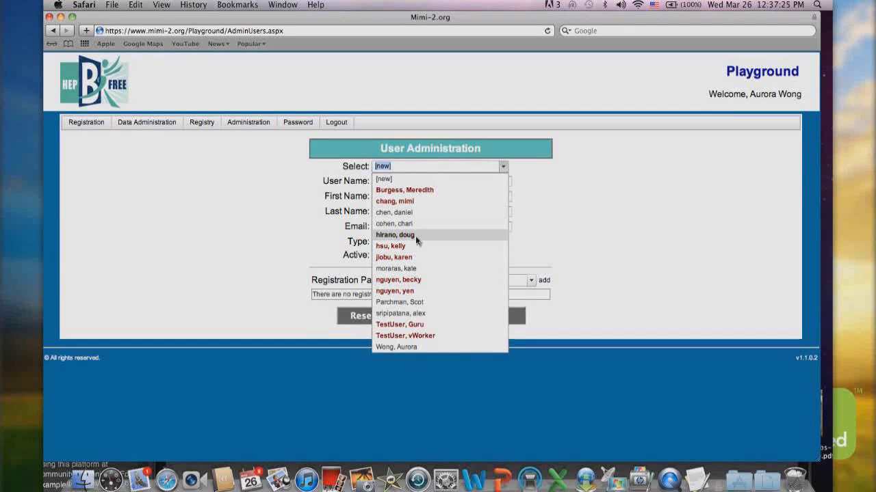
{"action": "left_click", "coordinate": [532, 239]}
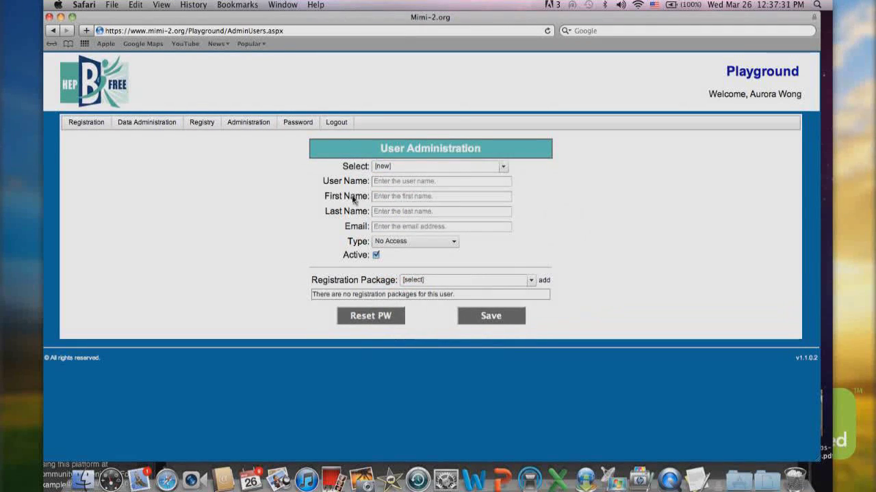
{"action": "left_click", "coordinate": [469, 181]}
{"action": "left_click", "coordinate": [385, 227]}
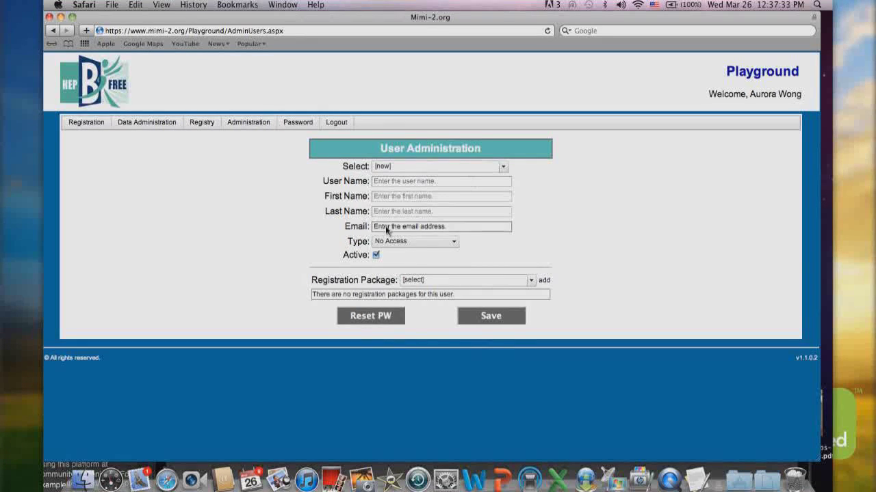
Review the user types, trying Registration Only and then Doctor
{"action": "left_click", "coordinate": [453, 244]}
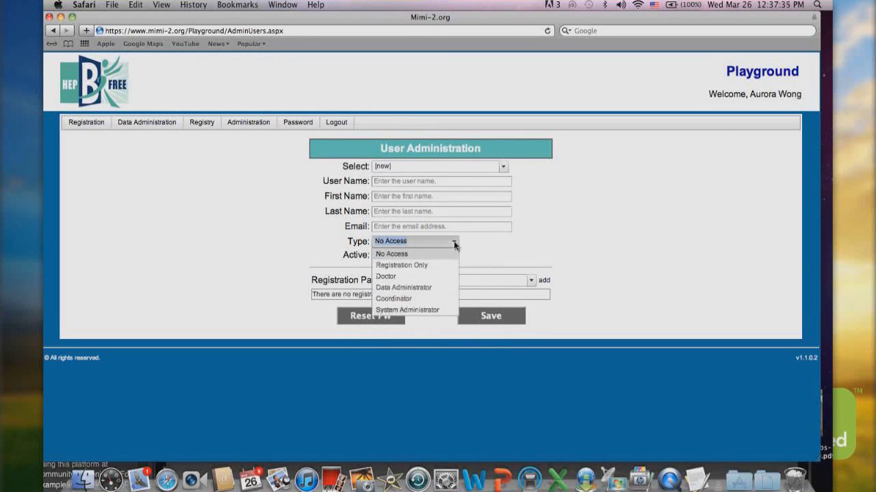
{"action": "left_click", "coordinate": [419, 266]}
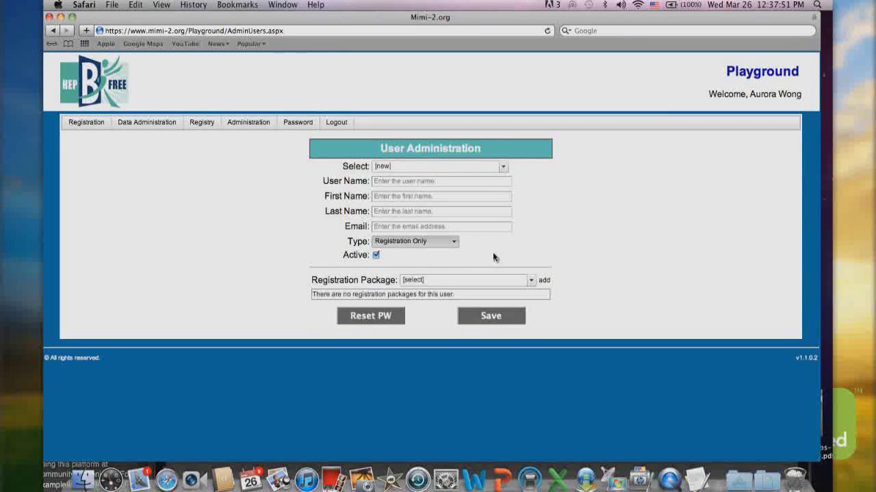
{"action": "left_click", "coordinate": [452, 244]}
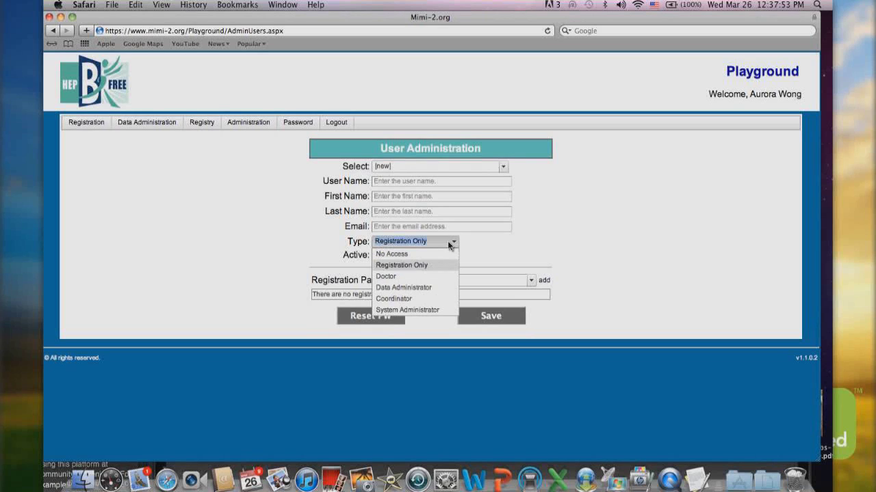
{"action": "left_click", "coordinate": [404, 277]}
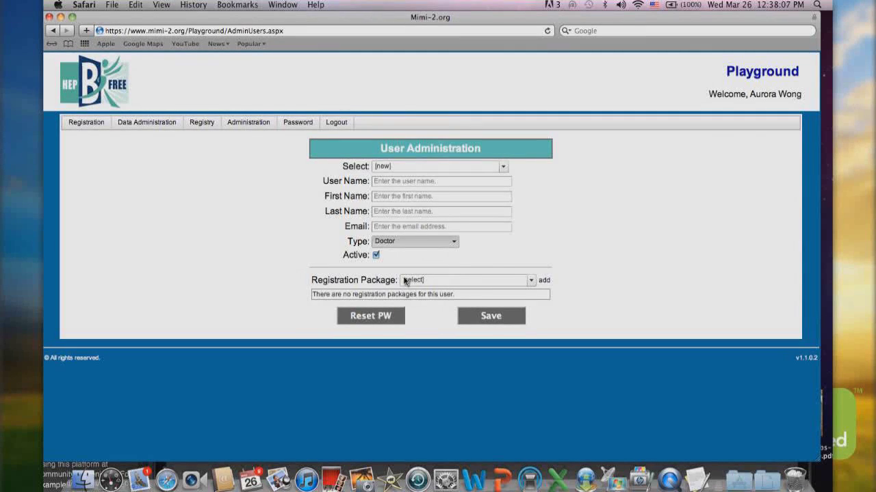
{"action": "left_click", "coordinate": [453, 244]}
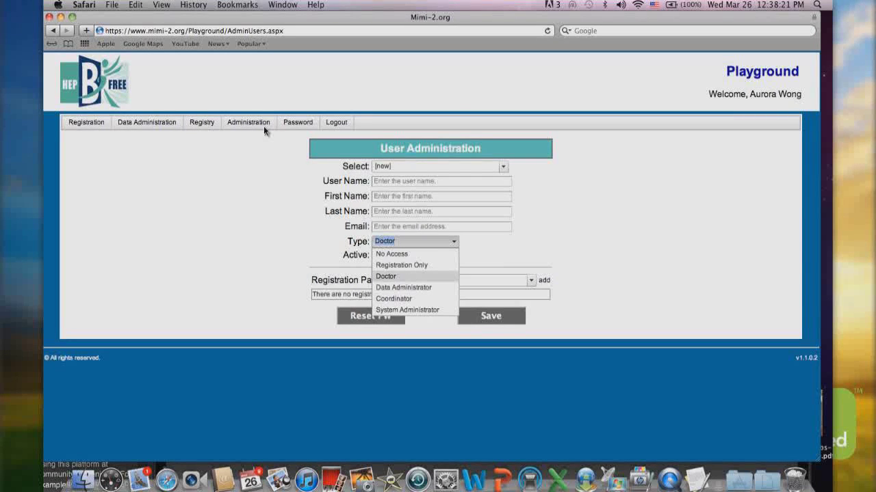
Go to Data Administration > Client Search
{"action": "mouse_move", "coordinate": [263, 126]}
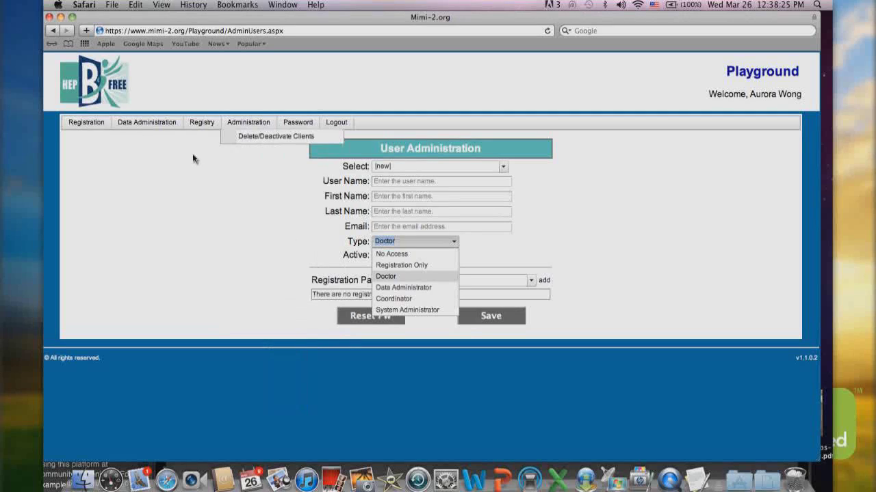
{"action": "mouse_move", "coordinate": [167, 129]}
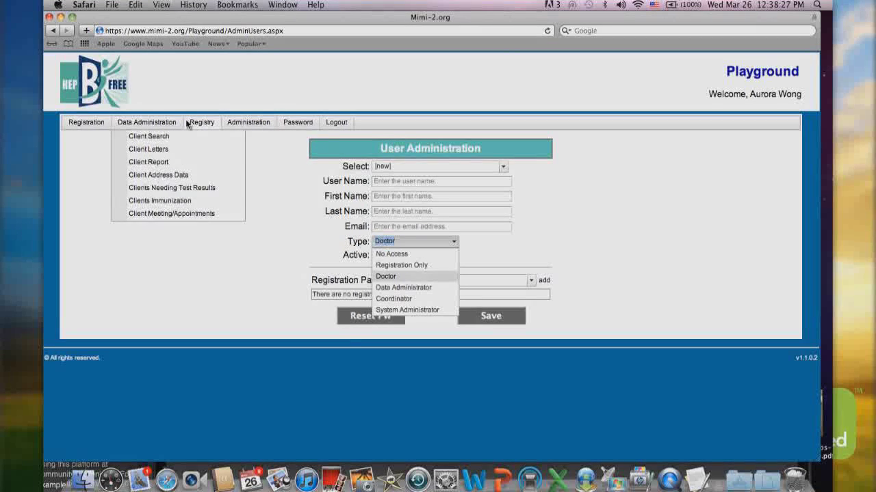
{"action": "mouse_move", "coordinate": [203, 127]}
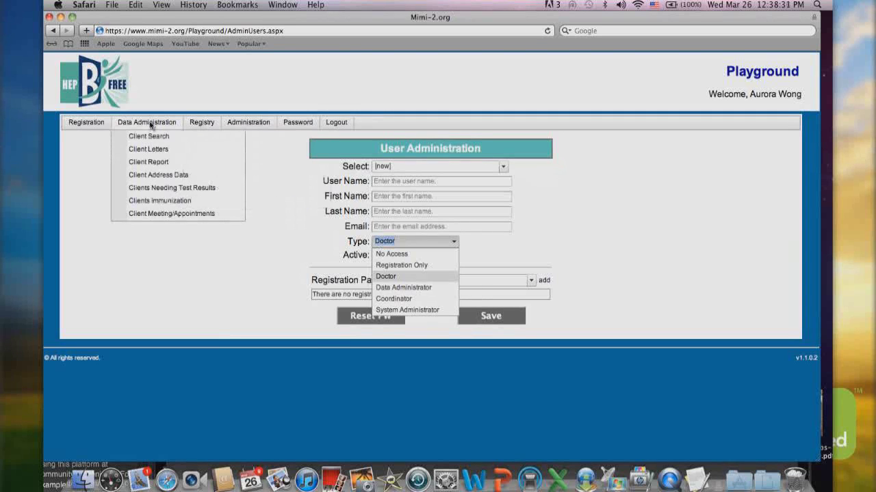
{"action": "left_click", "coordinate": [151, 136]}
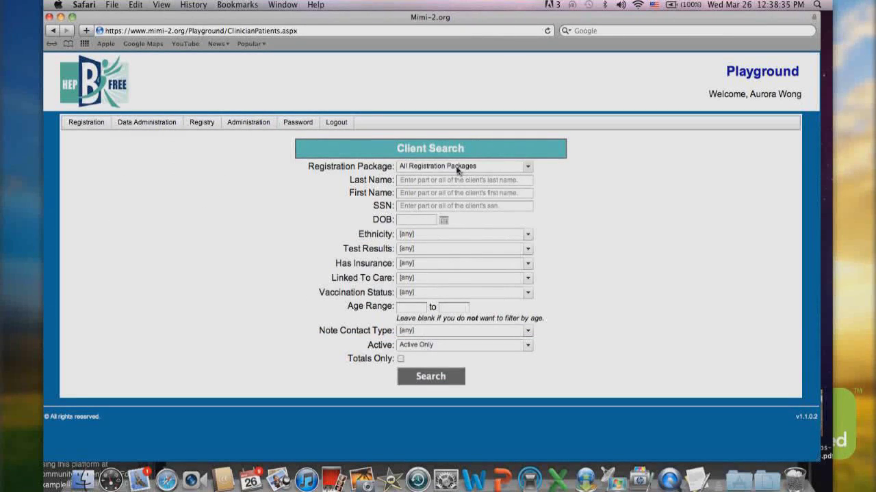
{"action": "left_click", "coordinate": [529, 249]}
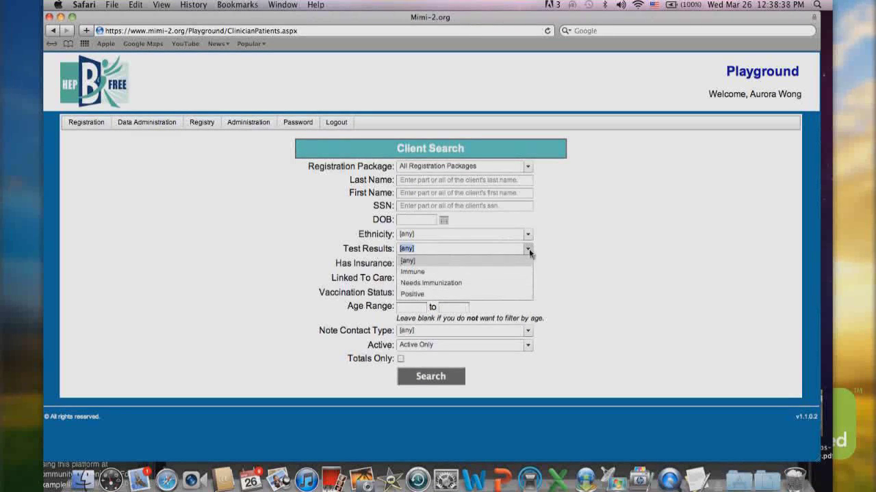
{"action": "left_click", "coordinate": [442, 295]}
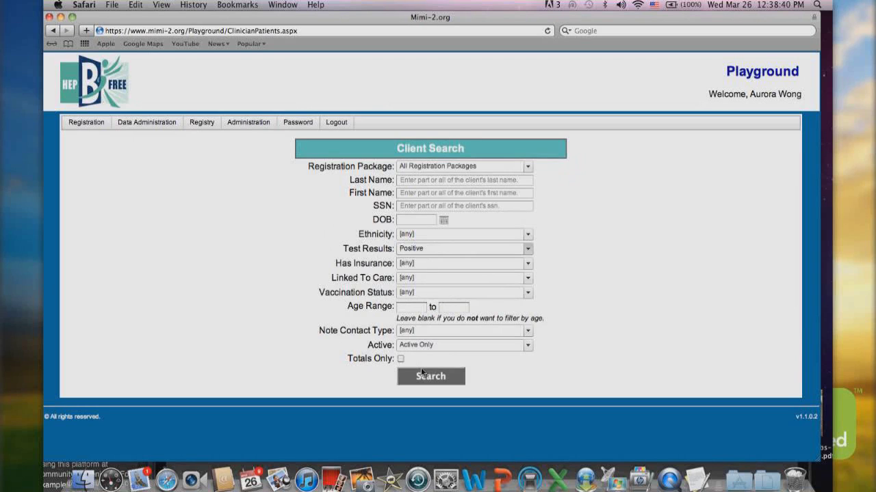
{"action": "left_click", "coordinate": [422, 375]}
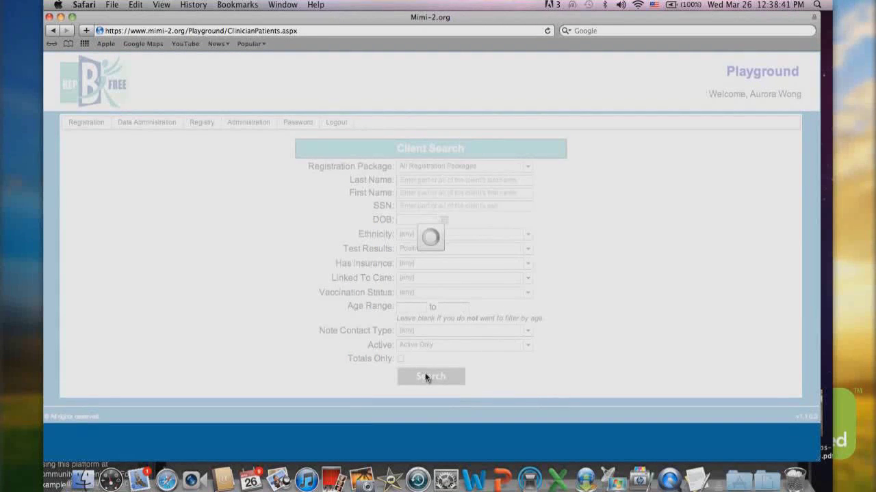
{"action": "scroll", "coordinate": [604, 209], "scroll_direction": "down", "scroll_amount": 2}
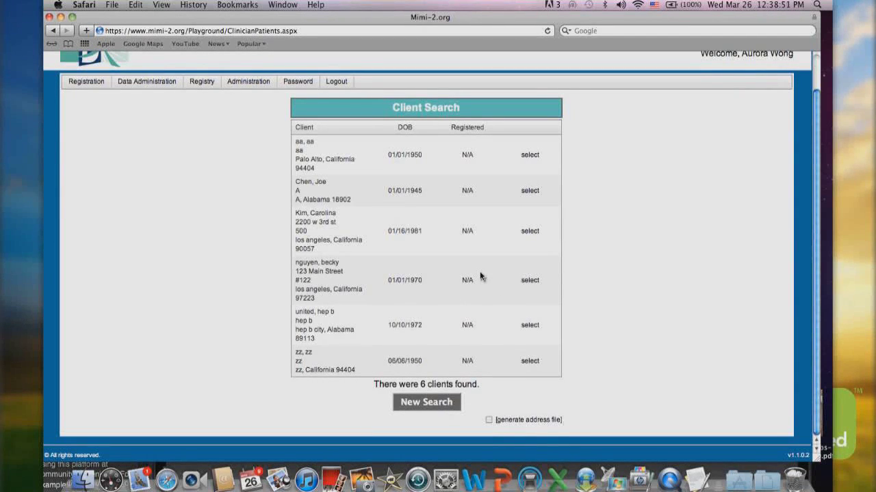
{"action": "left_click", "coordinate": [533, 159]}
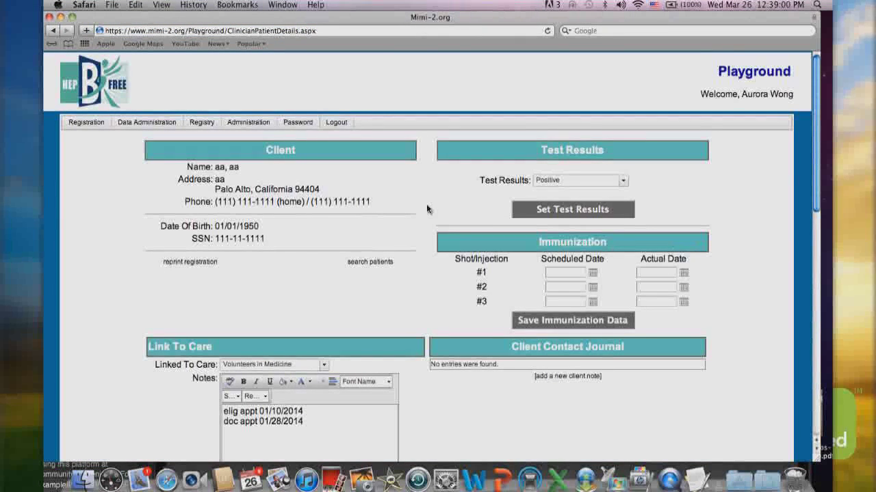
{"action": "scroll", "coordinate": [427, 209], "scroll_direction": "down", "scroll_amount": 1}
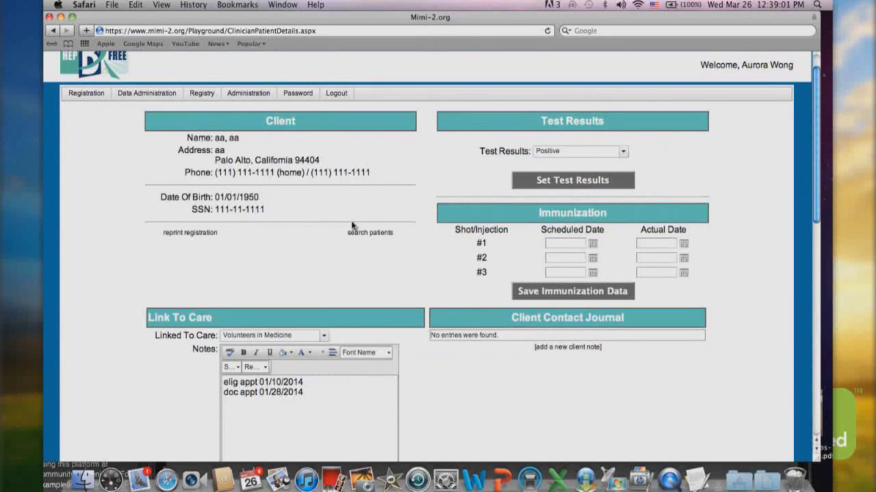
{"action": "scroll", "coordinate": [322, 280], "scroll_direction": "down", "scroll_amount": 1}
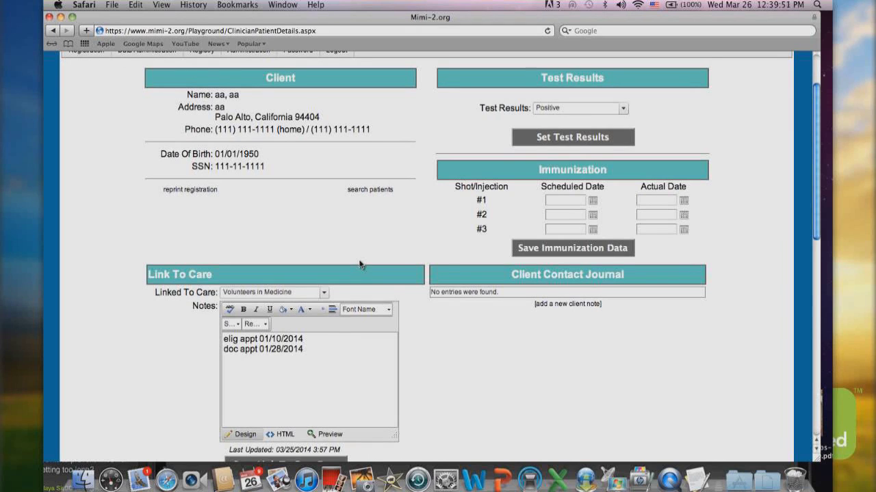
{"action": "scroll", "coordinate": [495, 172], "scroll_direction": "up", "scroll_amount": 2}
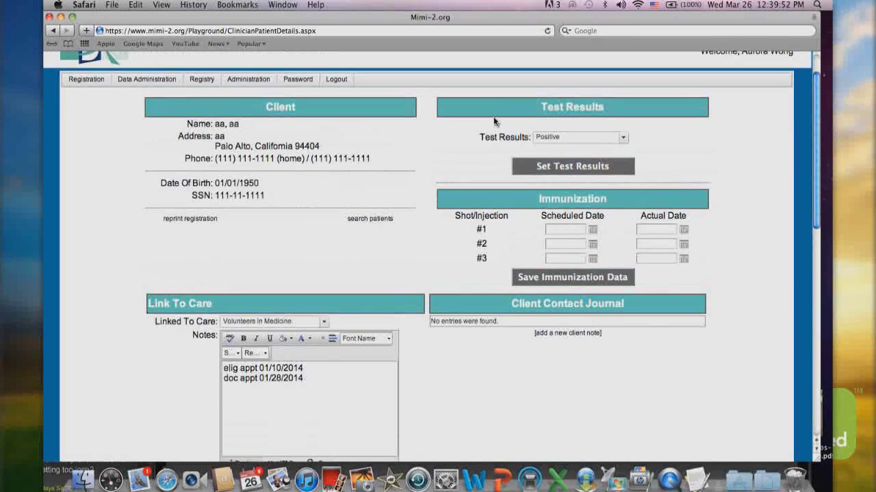
{"action": "left_click", "coordinate": [164, 93]}
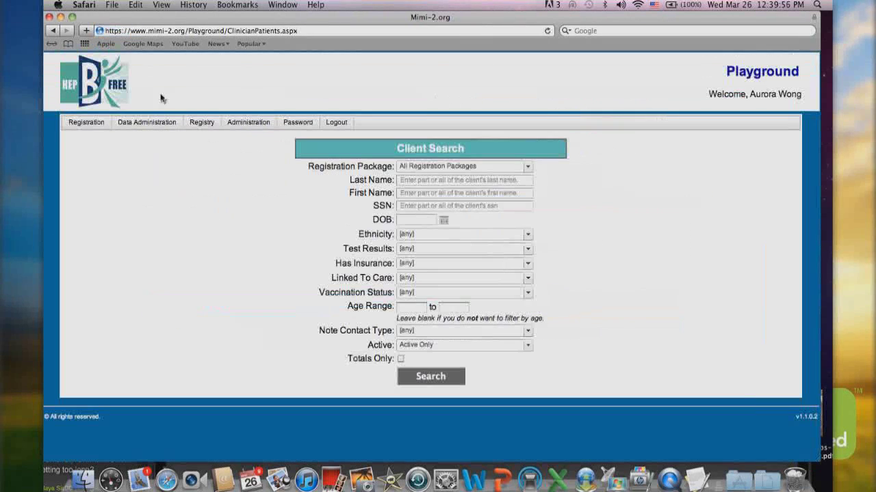
Search for clients with Needs Immunization test results and open one client's details record
{"action": "left_click", "coordinate": [528, 250]}
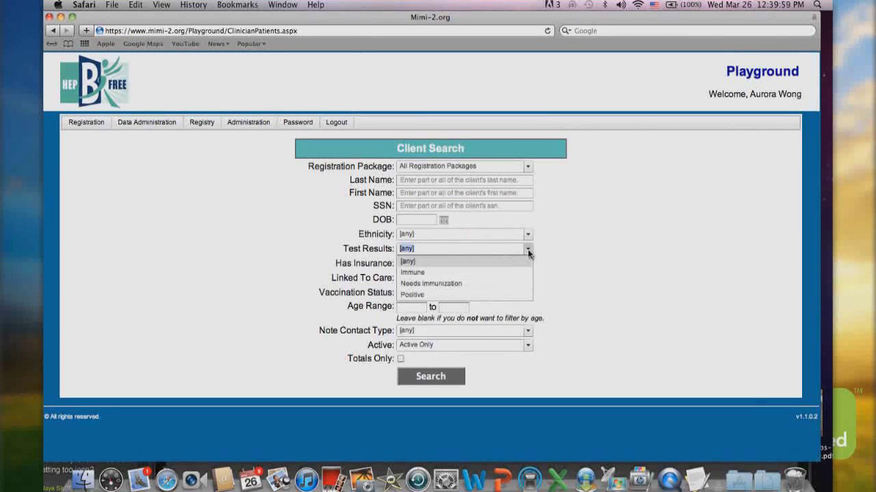
{"action": "left_click", "coordinate": [476, 283]}
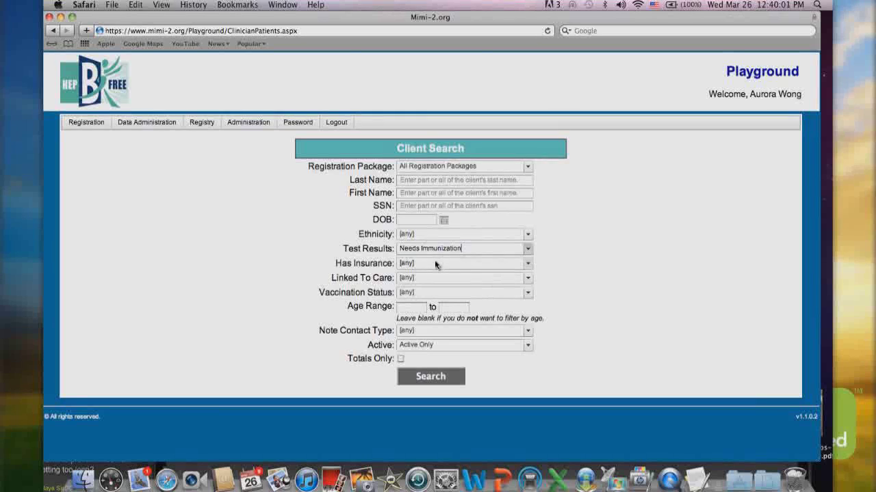
{"action": "left_click", "coordinate": [431, 377]}
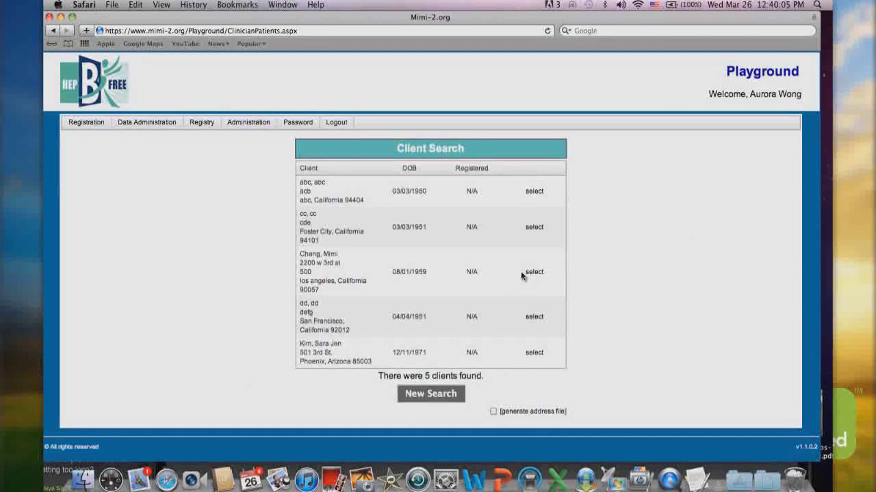
{"action": "left_click", "coordinate": [523, 274]}
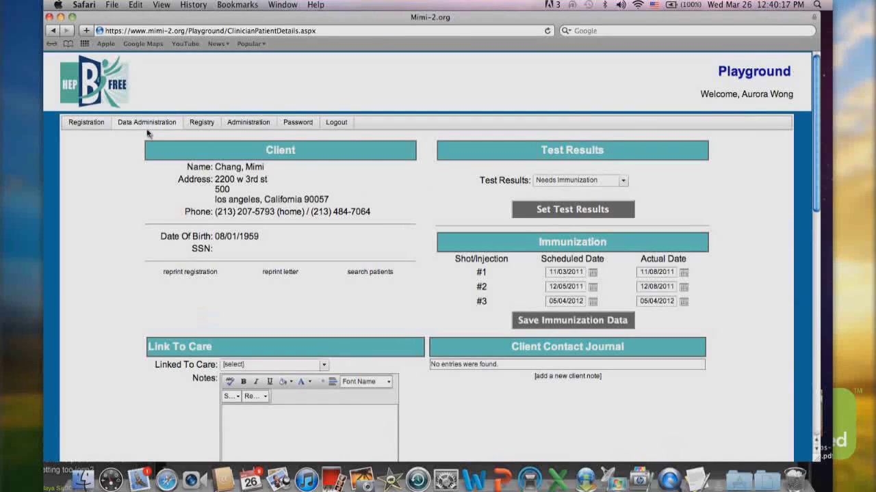
{"action": "mouse_move", "coordinate": [158, 126]}
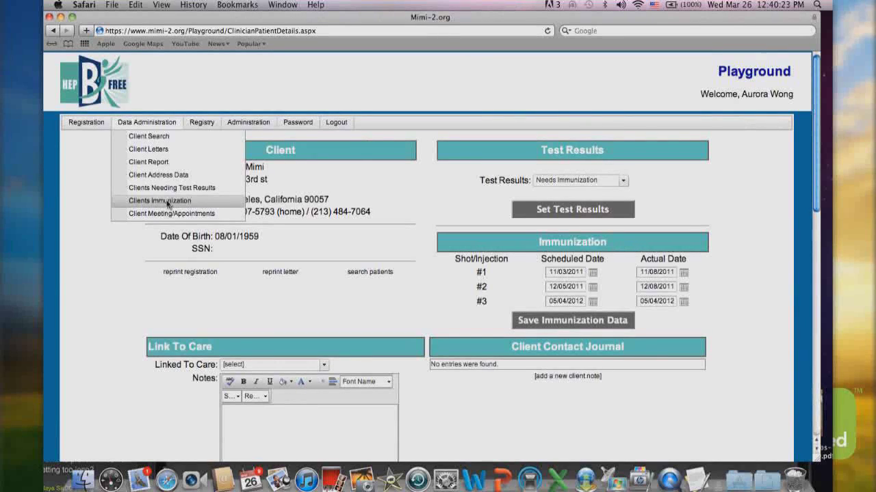
Preview the Clients Immunization report for One Shot, then drag the browser window down
{"action": "left_click", "coordinate": [167, 201]}
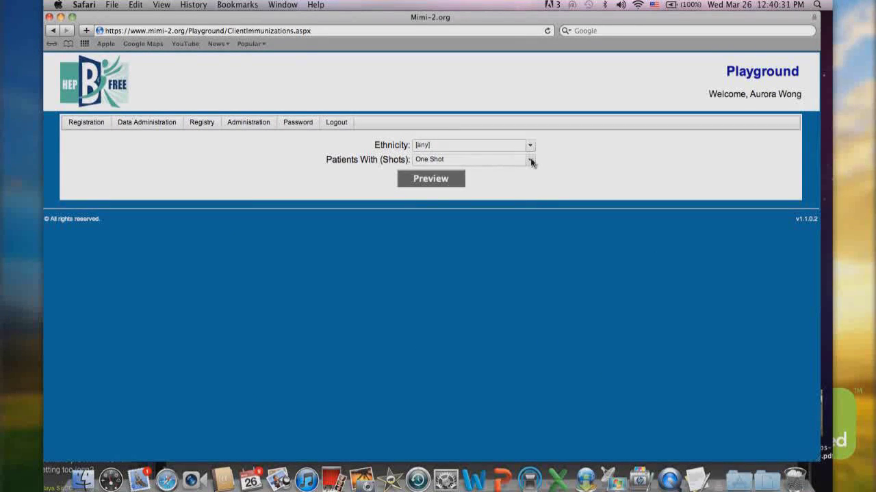
{"action": "left_click", "coordinate": [530, 160]}
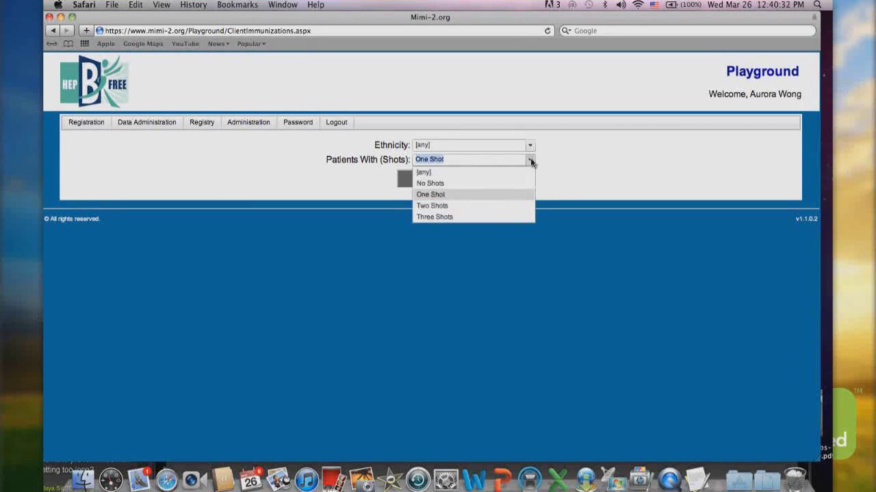
{"action": "left_click", "coordinate": [442, 198]}
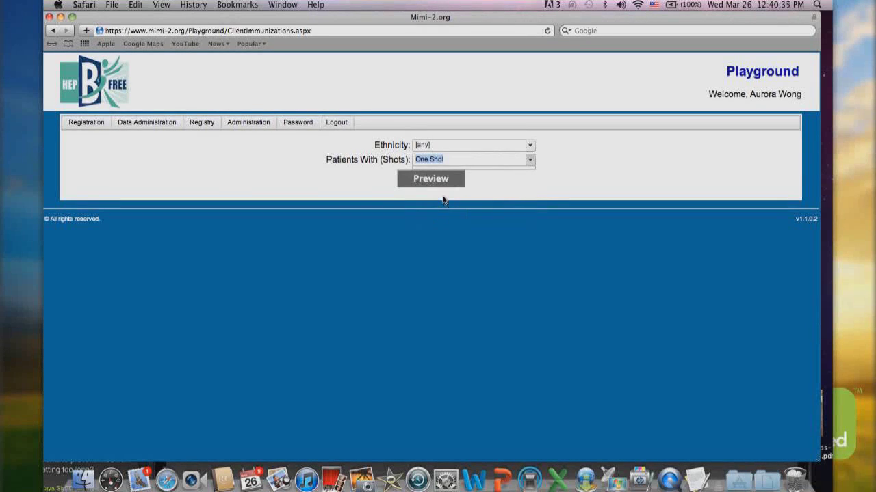
{"action": "left_click", "coordinate": [435, 179]}
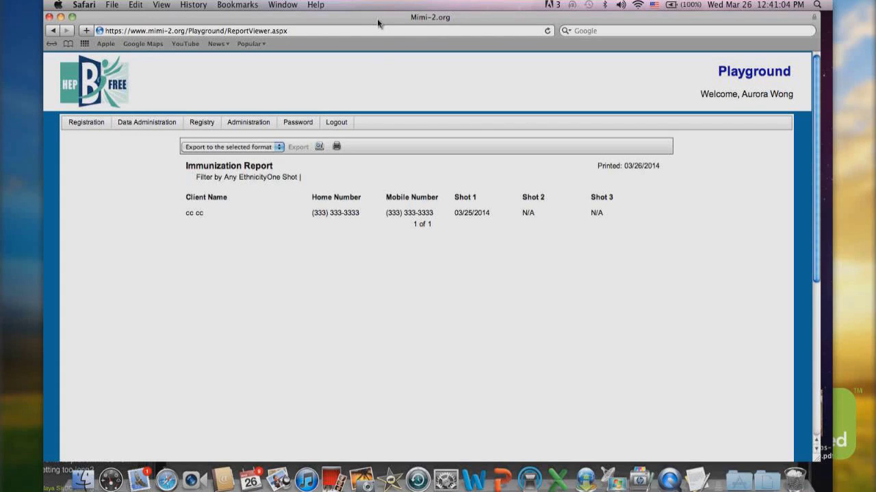
{"action": "left_click_drag", "start_coordinate": [378, 24], "coordinate": [368, 130]}
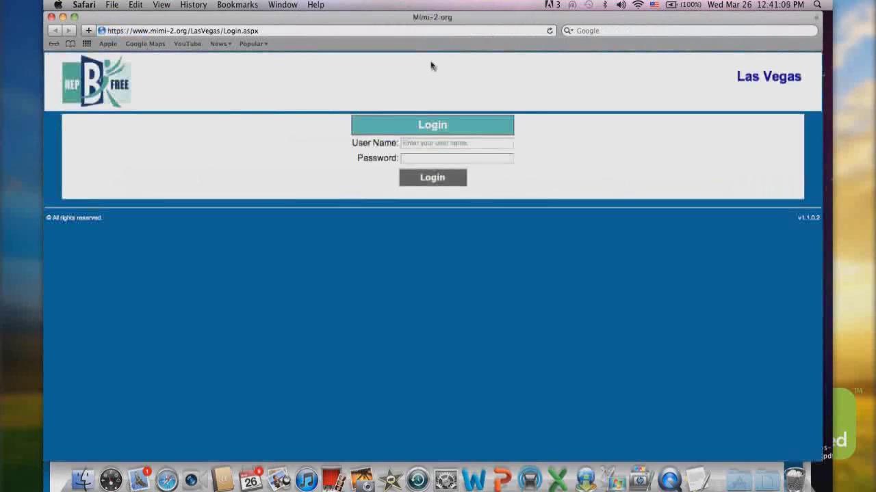
Log in to the Las Vegas site with the account's user name and password
{"action": "left_click", "coordinate": [403, 147]}
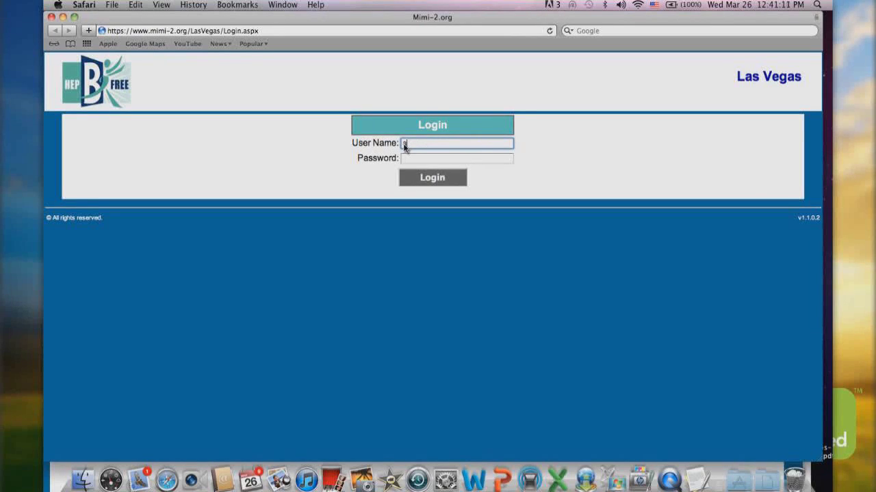
{"action": "left_click", "coordinate": [405, 159]}
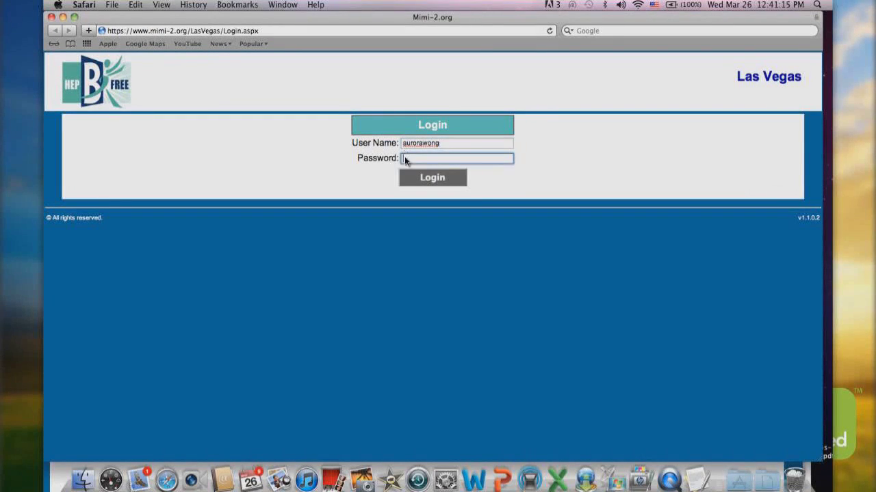
{"action": "type", "text": "••••••••••••••••"}
{"action": "left_click", "coordinate": [441, 177]}
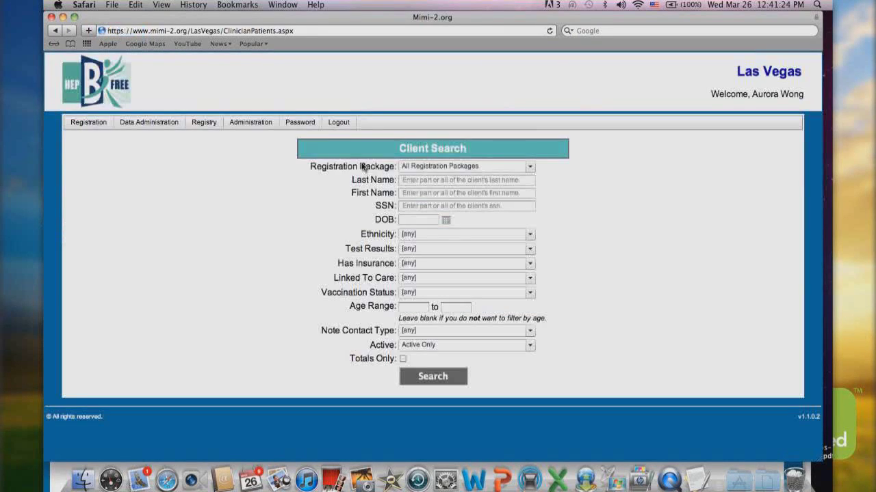
{"action": "mouse_move", "coordinate": [205, 127]}
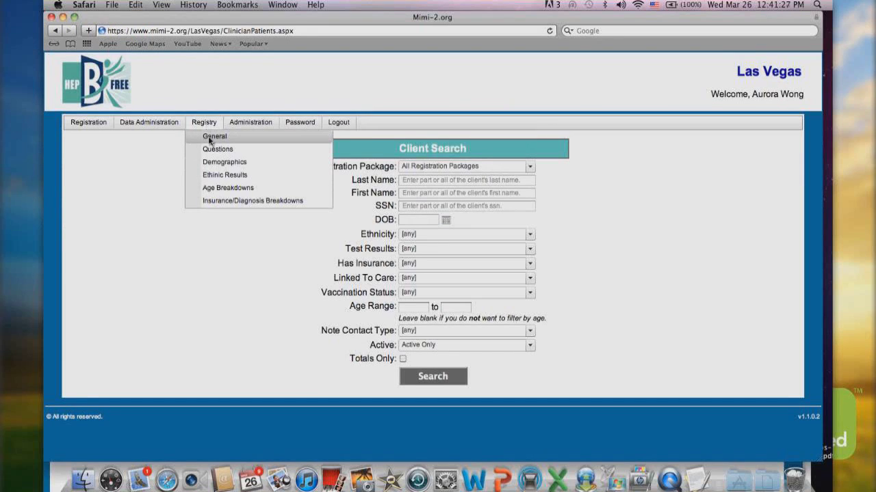
Open Registry > Ethnic Results and chart the breakdown for Chinese clients
{"action": "left_click", "coordinate": [216, 178]}
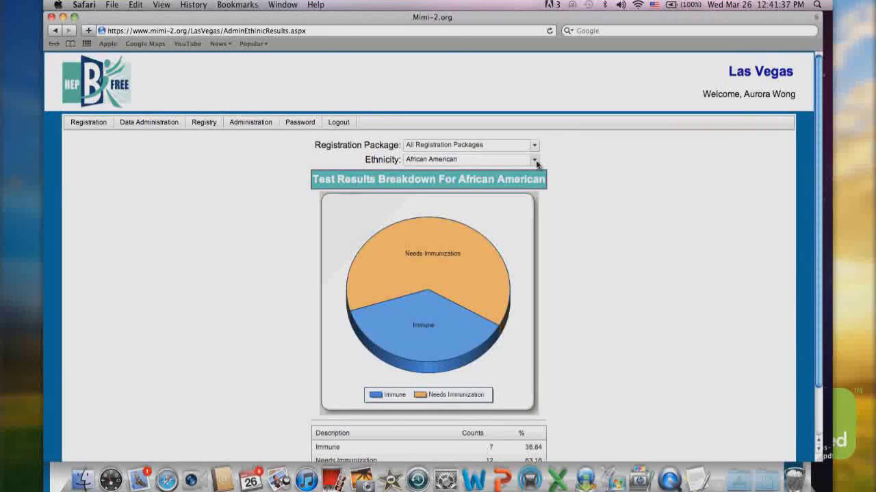
{"action": "left_click", "coordinate": [535, 161]}
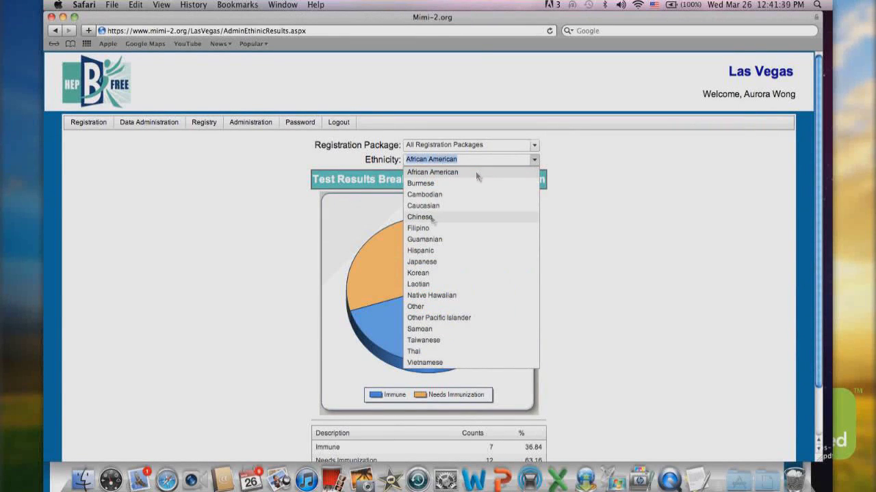
{"action": "left_click", "coordinate": [432, 218]}
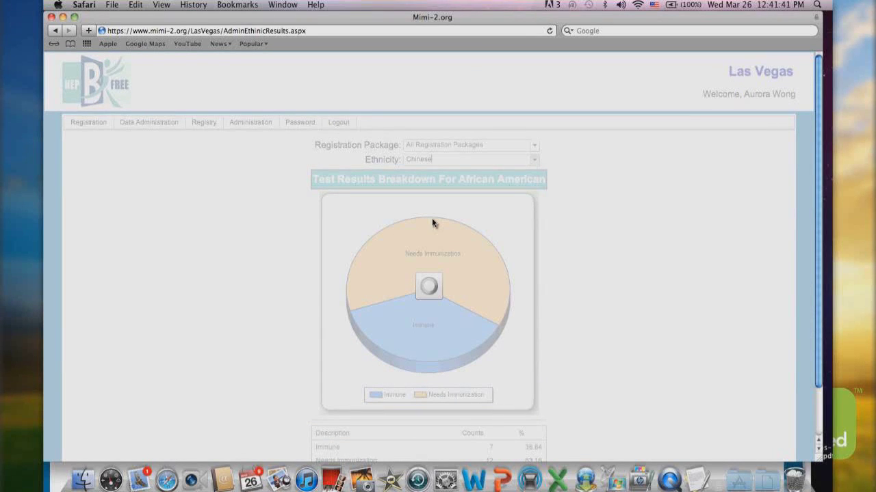
{"action": "scroll", "coordinate": [592, 197], "scroll_direction": "down", "scroll_amount": 3}
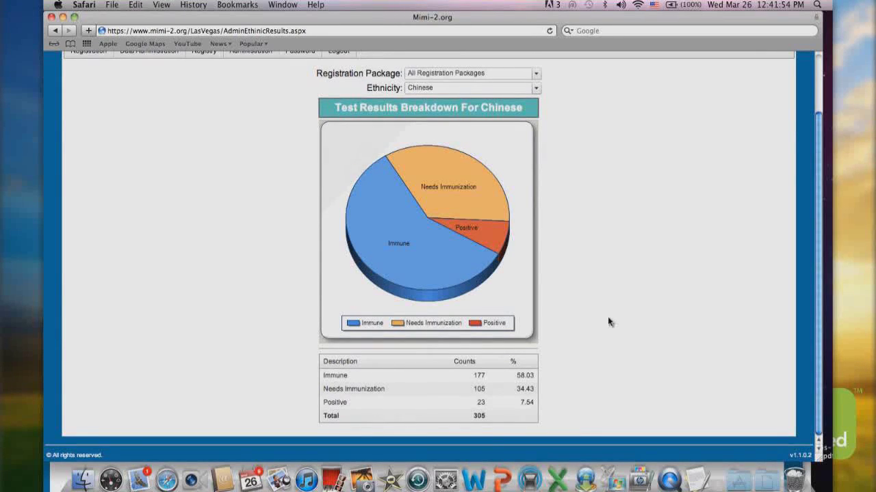
{"action": "scroll", "coordinate": [608, 322], "scroll_direction": "up", "scroll_amount": 3}
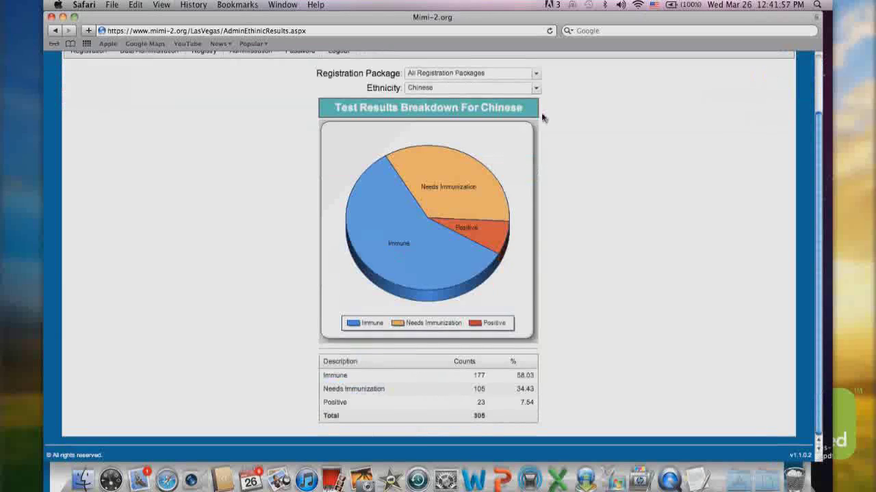
Switch the Ethnicity chart to Filipino: 819 total, 410 needing immunization, 32 positive
{"action": "left_click", "coordinate": [536, 88]}
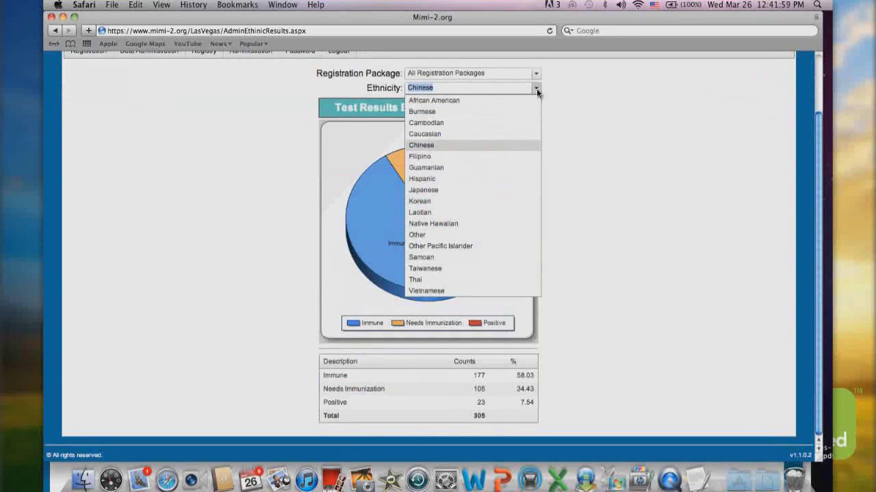
{"action": "left_click", "coordinate": [432, 156]}
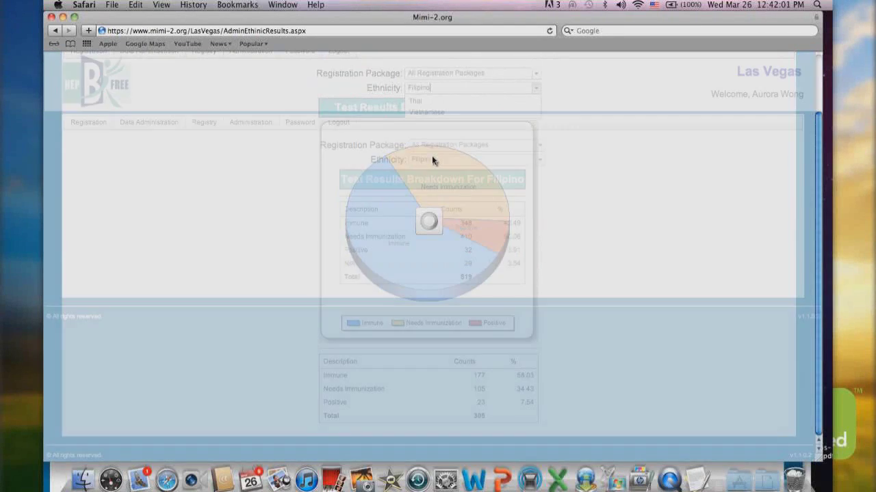
{"action": "scroll", "coordinate": [673, 217], "scroll_direction": "down", "scroll_amount": 3}
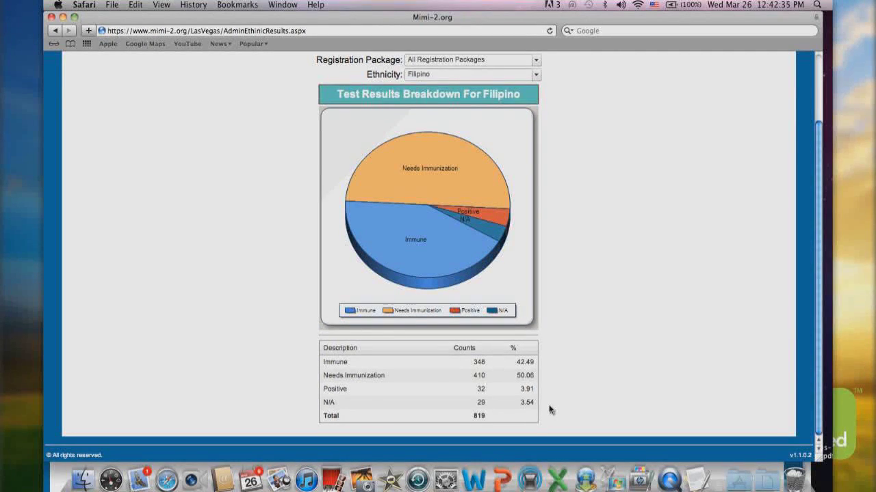
{"action": "scroll", "coordinate": [549, 409], "scroll_direction": "up", "scroll_amount": 2}
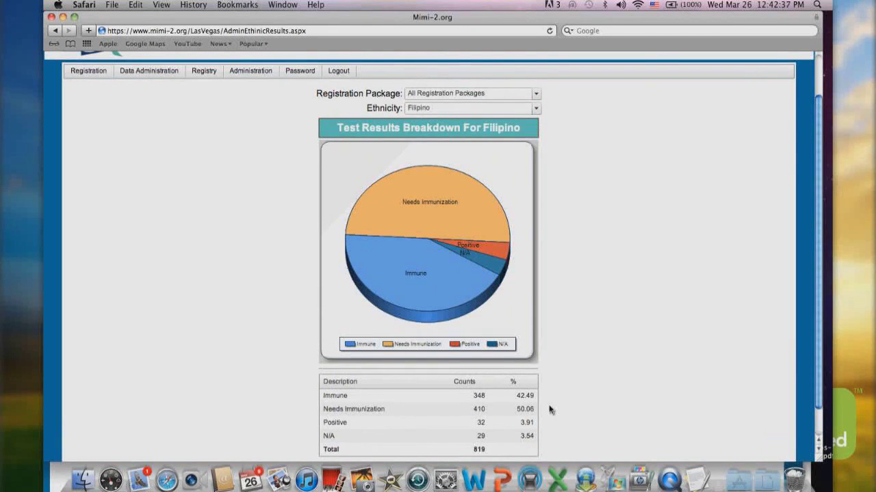
{"action": "scroll", "coordinate": [540, 273], "scroll_direction": "down", "scroll_amount": 2}
Chart the ethnic test results breakdown for Native Hawaiian clients
{"action": "left_click", "coordinate": [505, 76]}
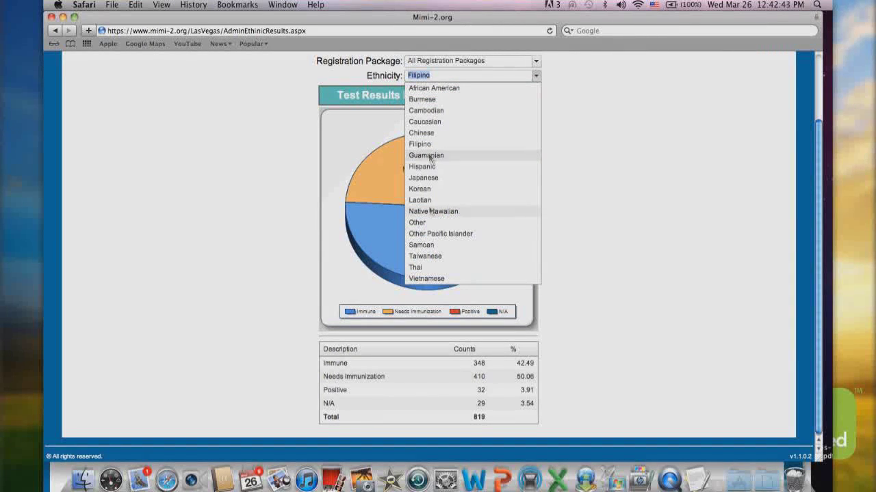
{"action": "left_click", "coordinate": [430, 211]}
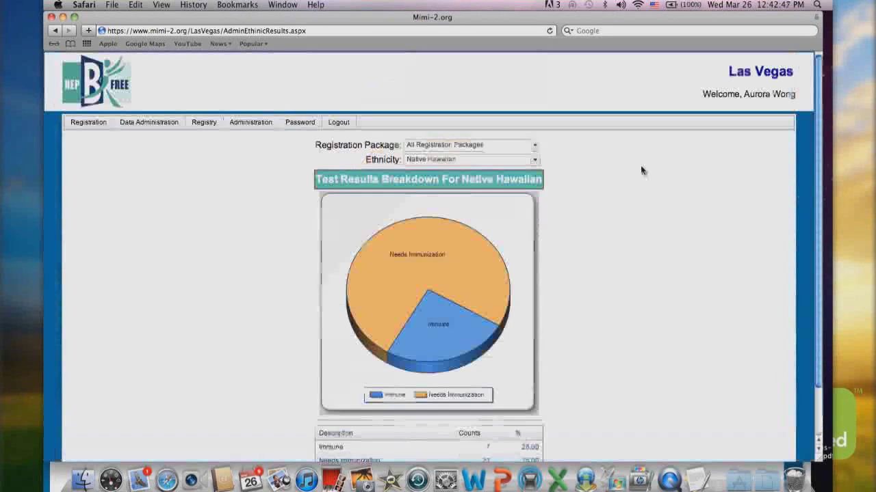
{"action": "scroll", "coordinate": [619, 171], "scroll_direction": "down", "scroll_amount": 1}
{"action": "scroll", "coordinate": [619, 171], "scroll_direction": "down", "scroll_amount": 1}
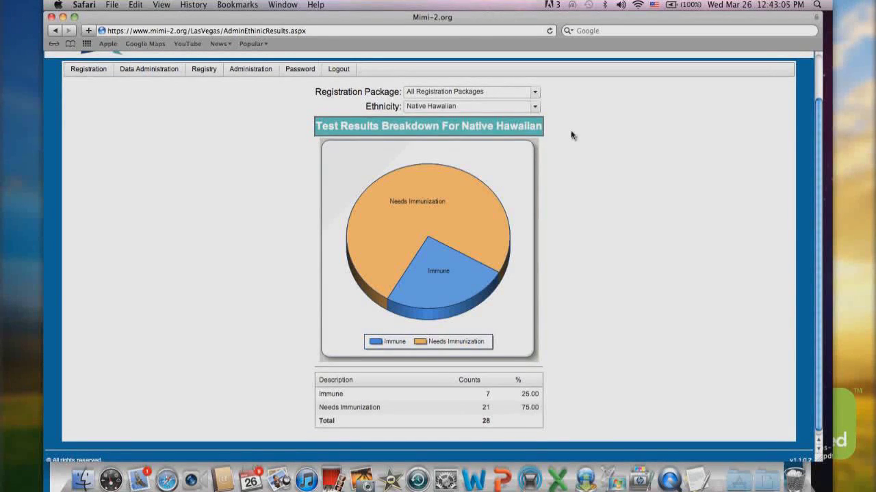
Switch the chart to Vietnamese: 365 total, 235 immune, 96 needing immunization, 33 positive
{"action": "left_click", "coordinate": [479, 106]}
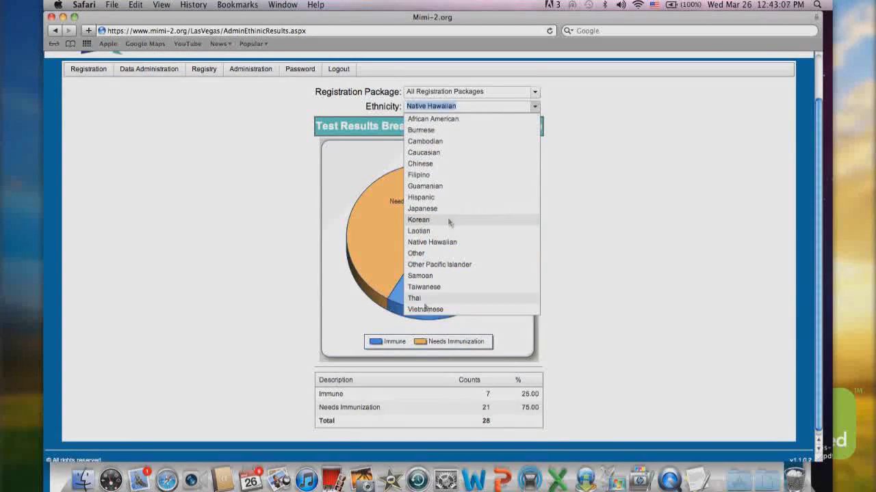
{"action": "left_click", "coordinate": [424, 309]}
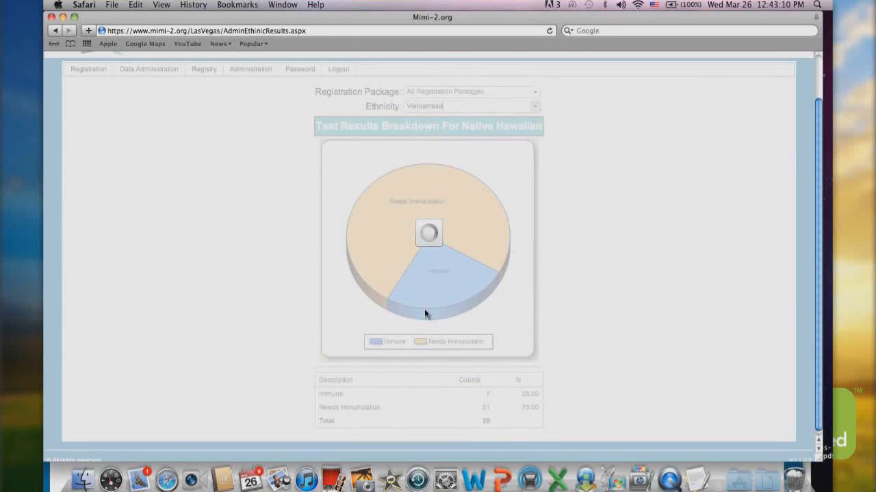
{"action": "scroll", "coordinate": [633, 319], "scroll_direction": "down", "scroll_amount": 1}
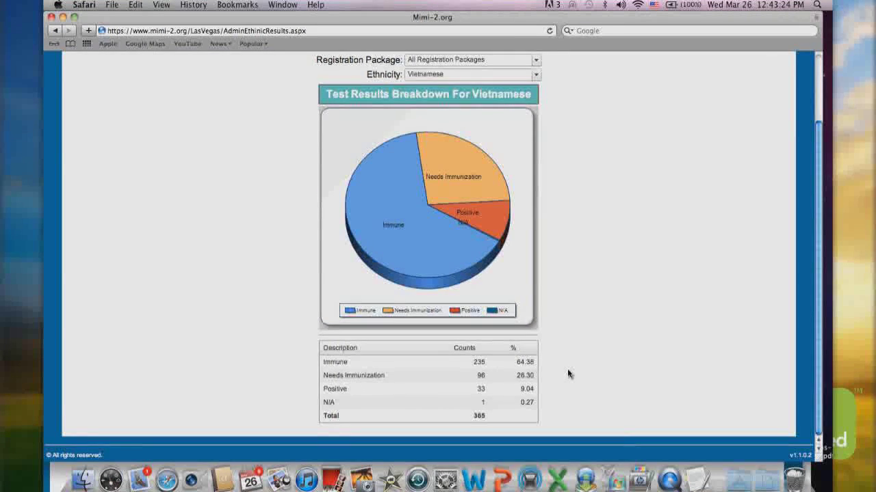
{"action": "scroll", "coordinate": [406, 132], "scroll_direction": "up", "scroll_amount": 3}
Log out of Las Vegas, close its window, and maximize the Playground Immunization Report window
{"action": "left_click", "coordinate": [340, 123]}
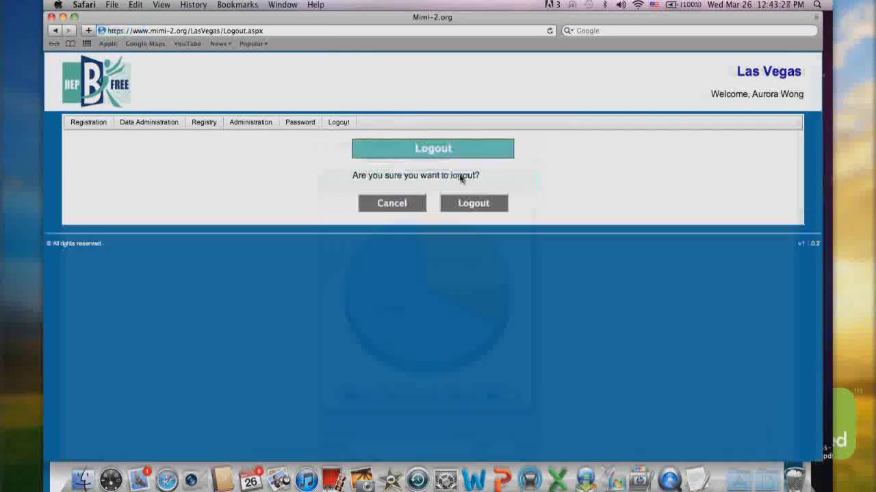
{"action": "left_click", "coordinate": [479, 204]}
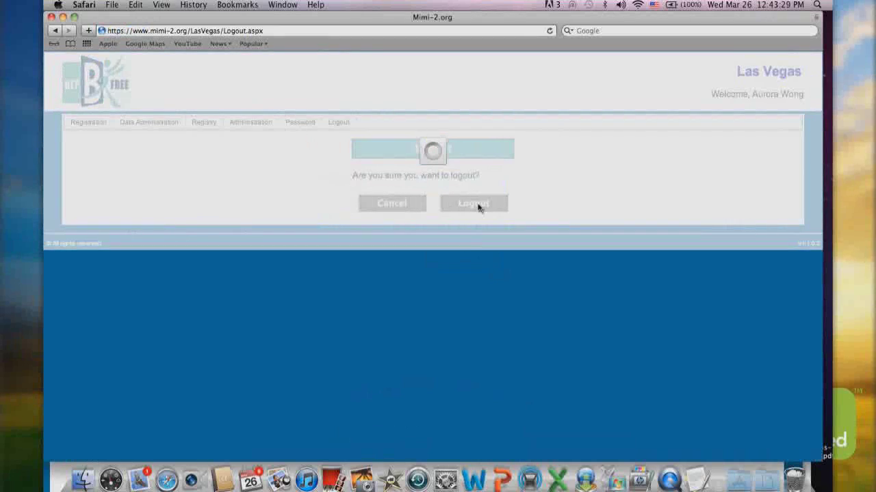
{"action": "left_click", "coordinate": [52, 17]}
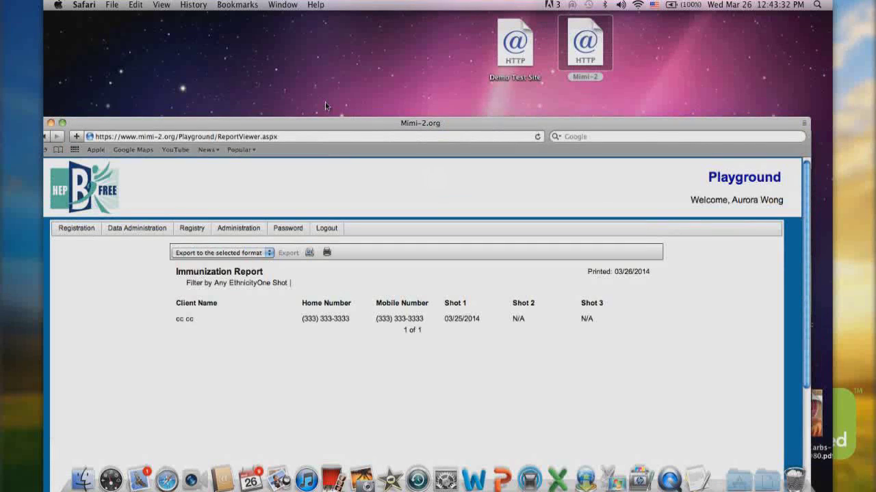
{"action": "left_click", "coordinate": [61, 123]}
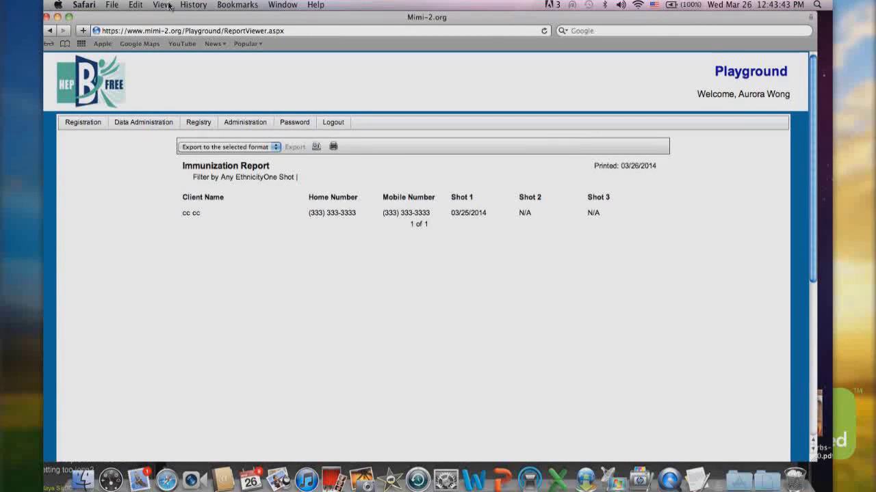
{"action": "mouse_move", "coordinate": [250, 128]}
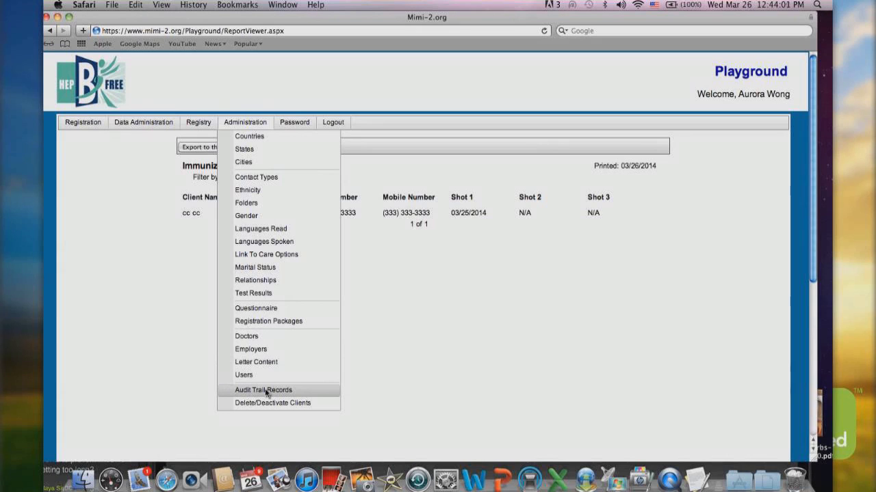
Open Administration > Audit Trail Records and scroll through the 02/26/2014–3/26/2014 event list
{"action": "left_click", "coordinate": [269, 391]}
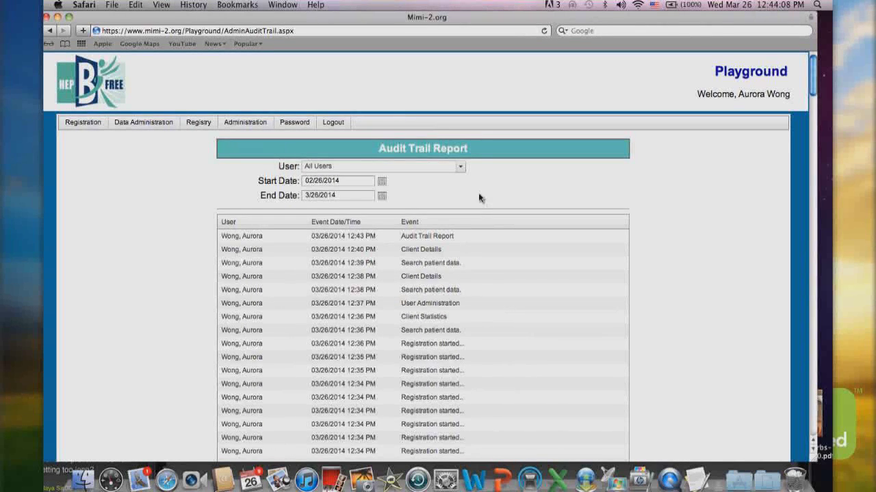
{"action": "scroll", "coordinate": [492, 209], "scroll_direction": "down", "scroll_amount": 2}
{"action": "scroll", "coordinate": [493, 209], "scroll_direction": "down", "scroll_amount": 10}
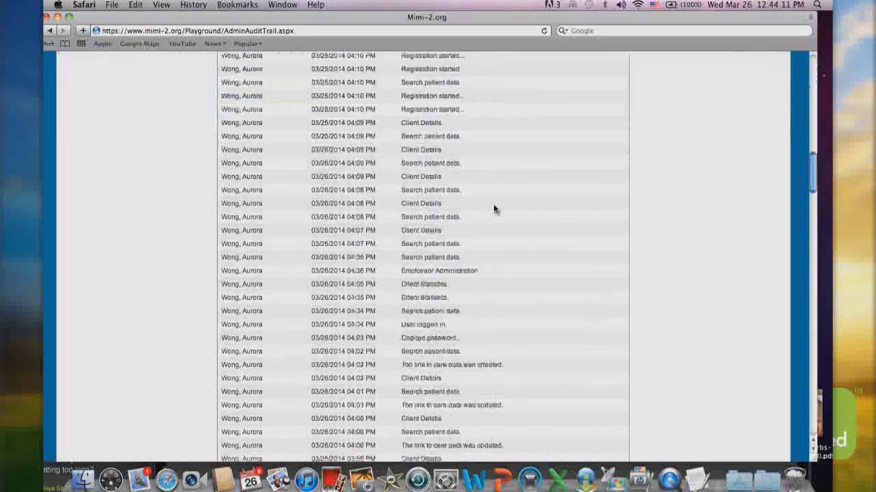
{"action": "scroll", "coordinate": [493, 209], "scroll_direction": "down", "scroll_amount": 10}
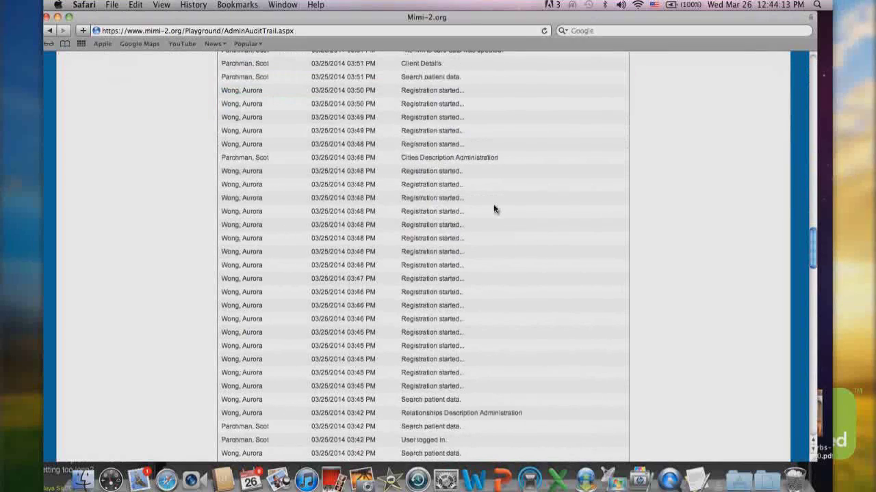
{"action": "scroll", "coordinate": [493, 209], "scroll_direction": "down", "scroll_amount": 5}
{"action": "scroll", "coordinate": [493, 209], "scroll_direction": "down", "scroll_amount": 10}
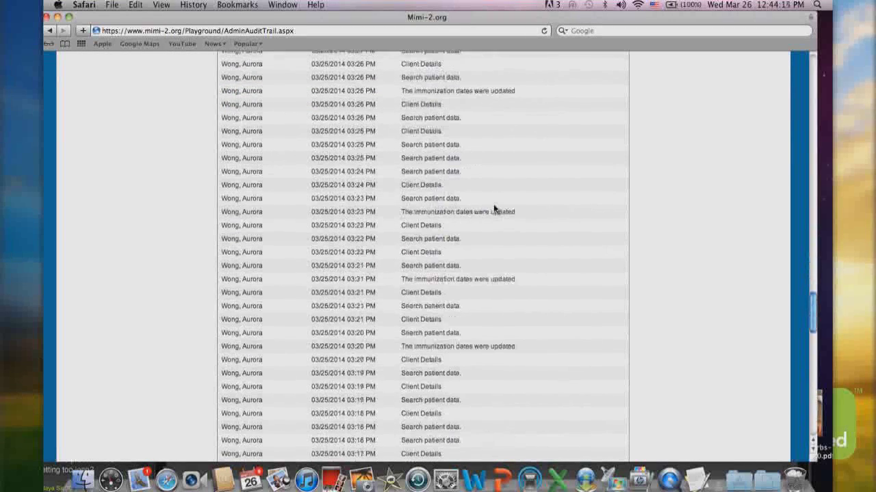
{"action": "scroll", "coordinate": [493, 209], "scroll_direction": "down", "scroll_amount": 10}
{"action": "scroll", "coordinate": [282, 253], "scroll_direction": "down", "scroll_amount": 5}
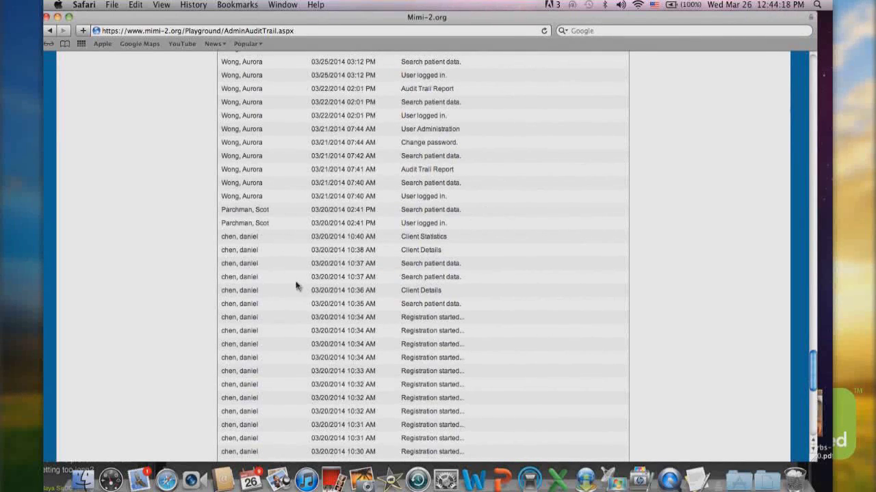
{"action": "scroll", "coordinate": [609, 94], "scroll_direction": "up", "scroll_amount": 15}
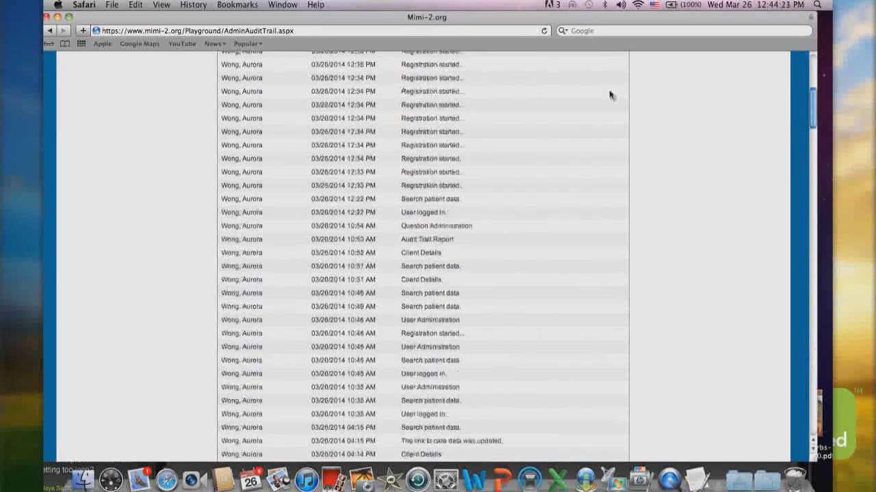
{"action": "scroll", "coordinate": [609, 94], "scroll_direction": "up", "scroll_amount": 5}
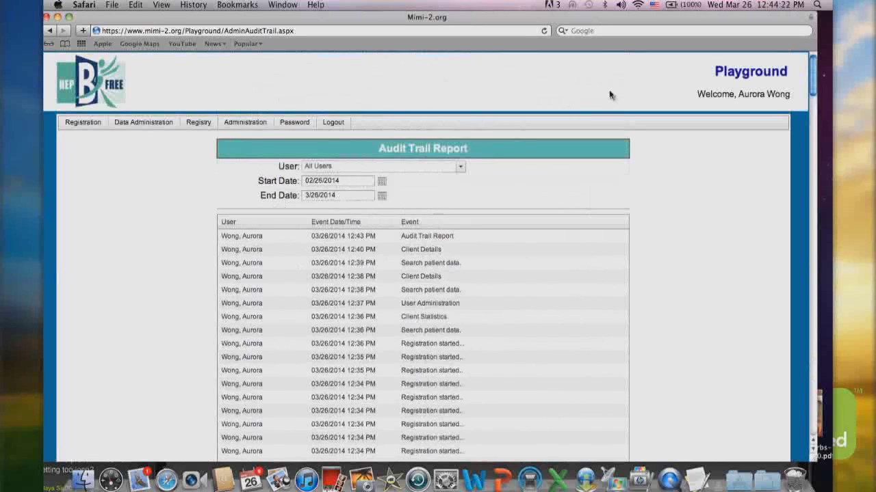
Confirm logout from the Playground site and close the Safari window on the login page
{"action": "left_click", "coordinate": [262, 122]}
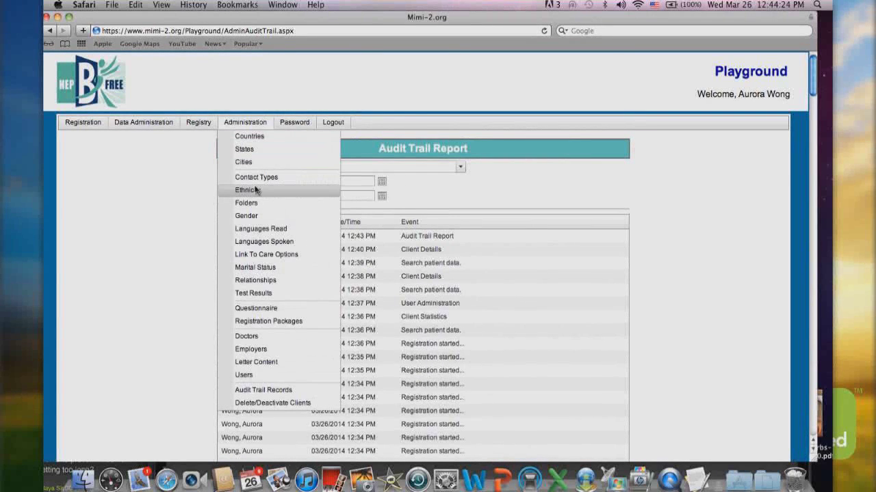
{"action": "left_click", "coordinate": [133, 220]}
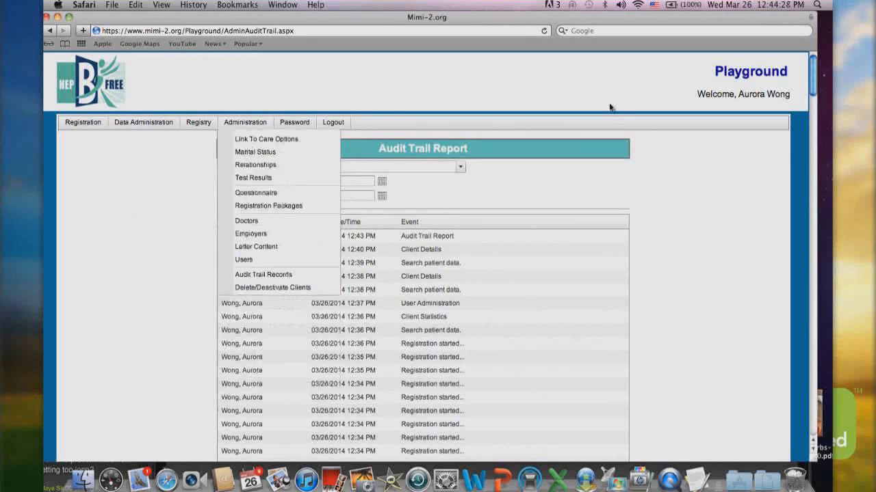
{"action": "left_click", "coordinate": [333, 124]}
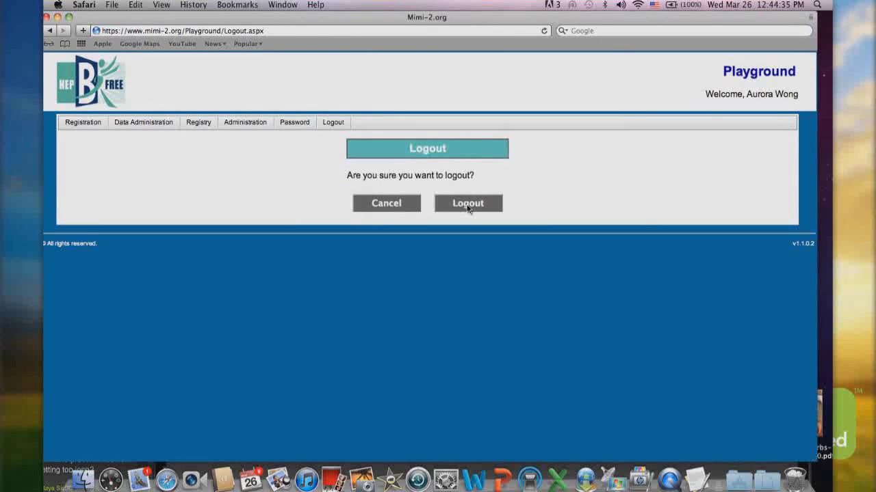
{"action": "left_click", "coordinate": [468, 204]}
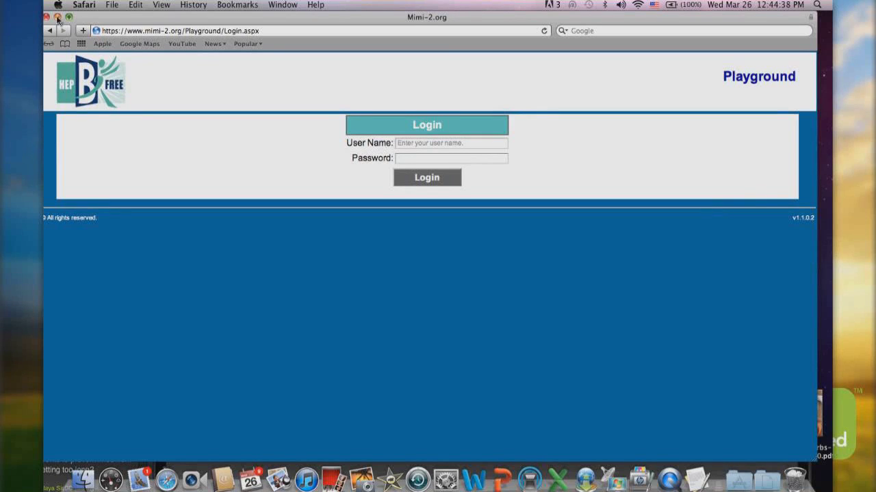
{"action": "left_click", "coordinate": [57, 17]}
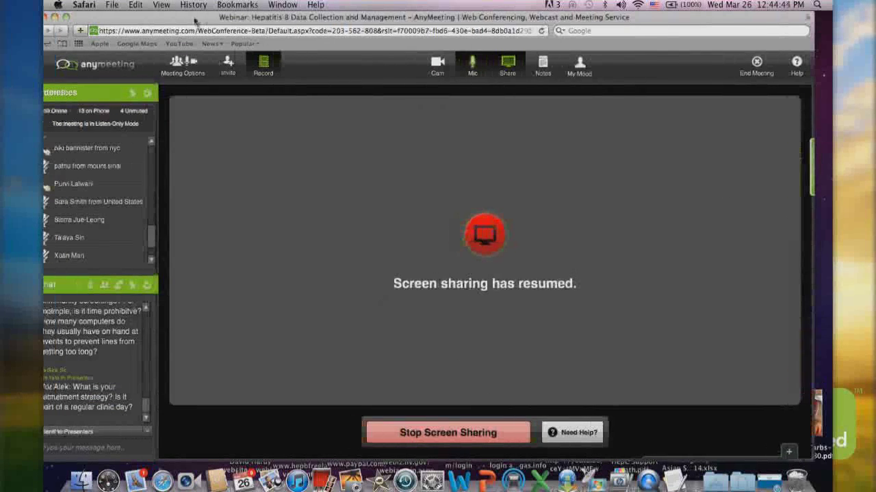
Reposition the AnyMeeting window and scroll the Chat panel to the newest data-usage question
{"action": "left_click_drag", "start_coordinate": [183, 22], "coordinate": [195, 22]}
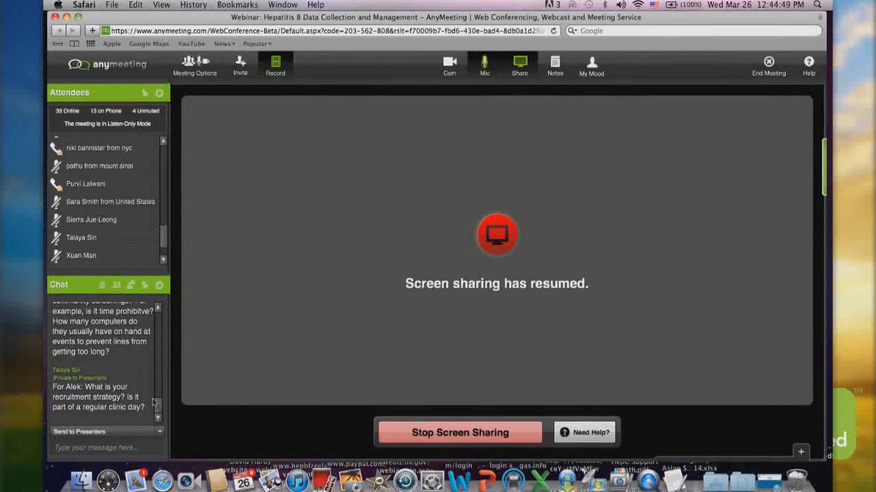
{"action": "left_click_drag", "start_coordinate": [154, 403], "coordinate": [158, 319]}
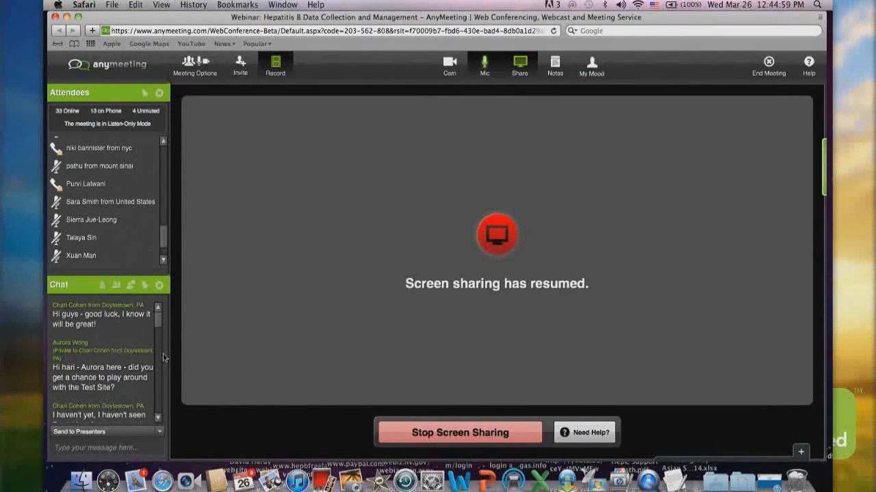
{"action": "left_click", "coordinate": [159, 419]}
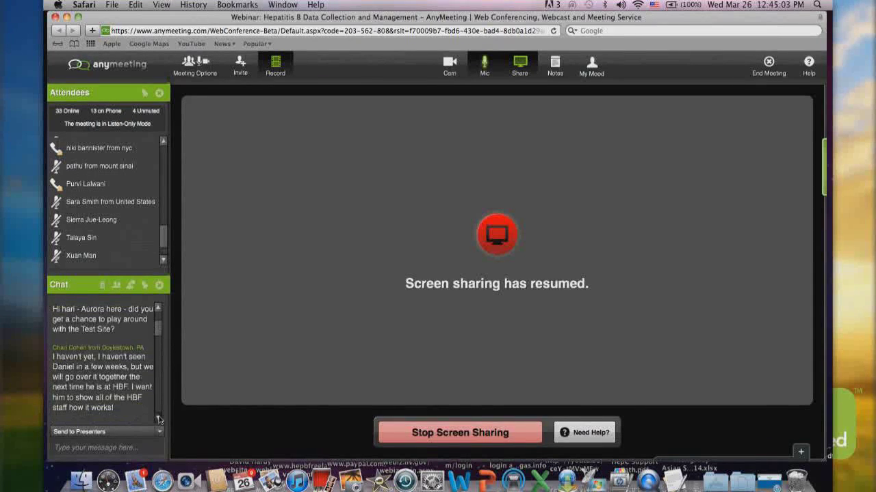
{"action": "left_click", "coordinate": [158, 420]}
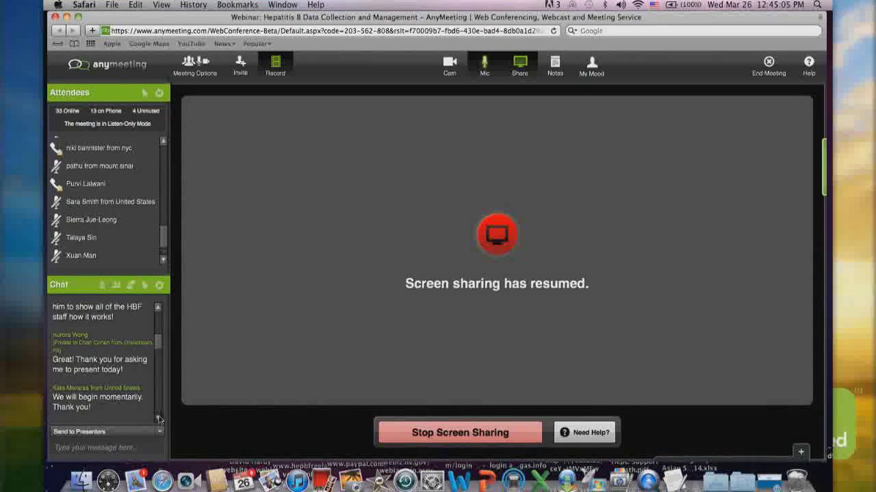
{"action": "left_click", "coordinate": [159, 420]}
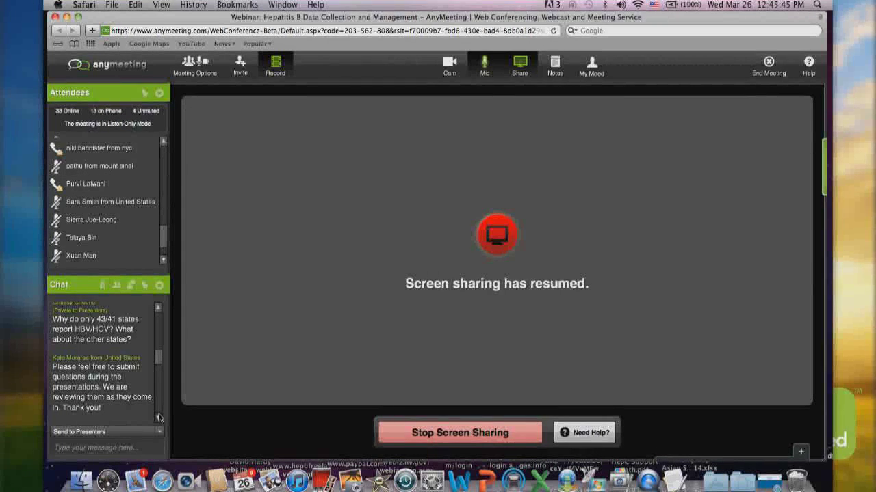
{"action": "left_click", "coordinate": [158, 419]}
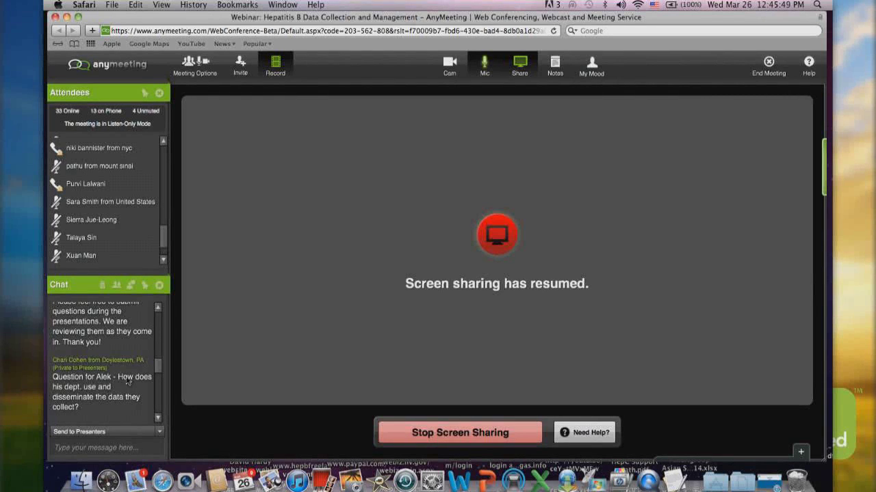
{"action": "scroll", "coordinate": [126, 380], "scroll_direction": "down", "scroll_amount": 5}
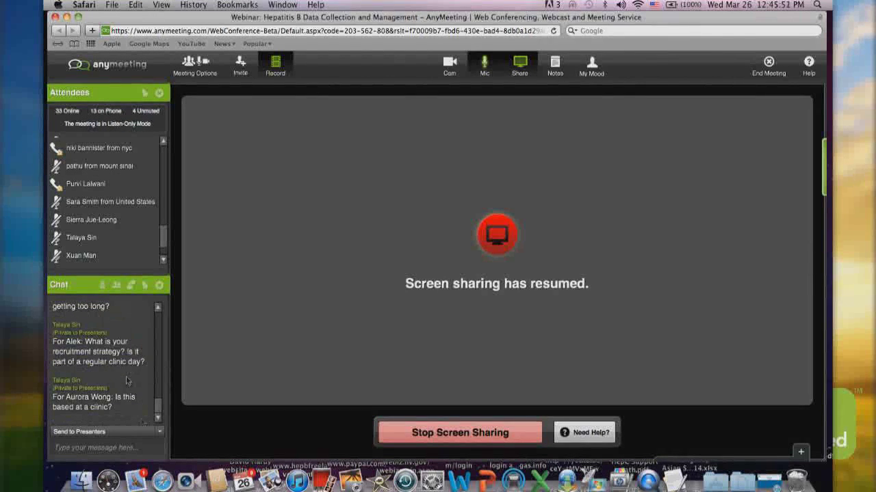